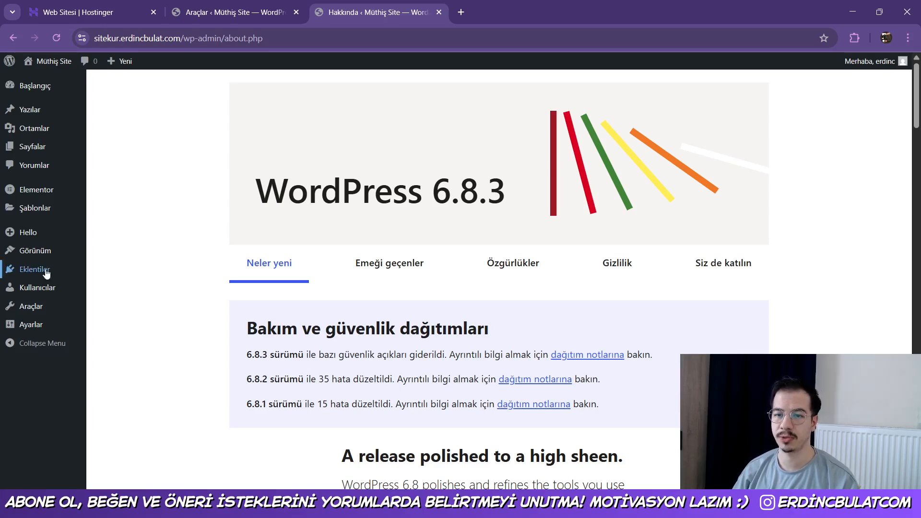
- Search the WordPress plugin directory for "coming soon" and look through the offered plugins
click(27, 270)
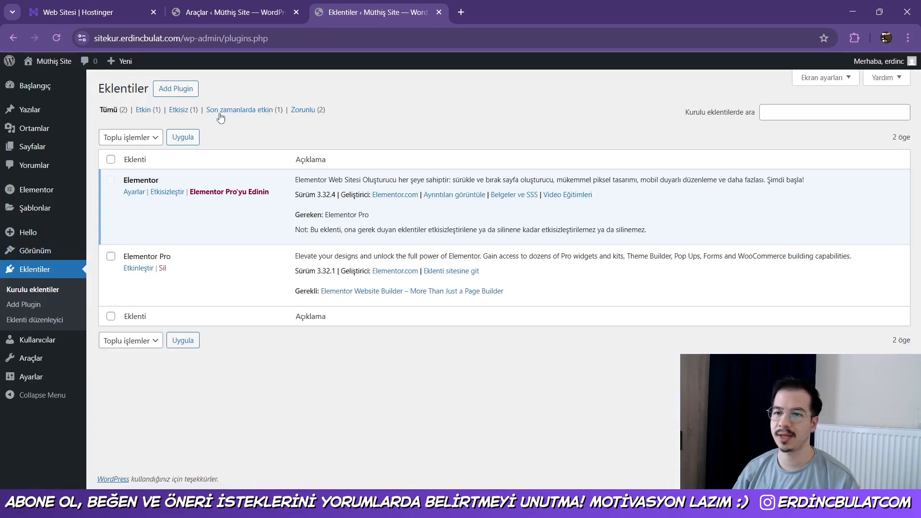
click(179, 89)
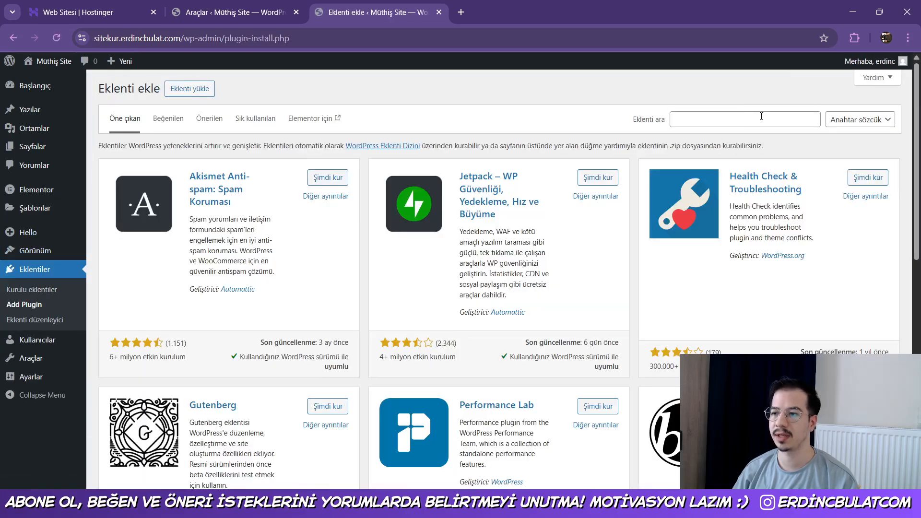
click(762, 116)
text(coming soon)
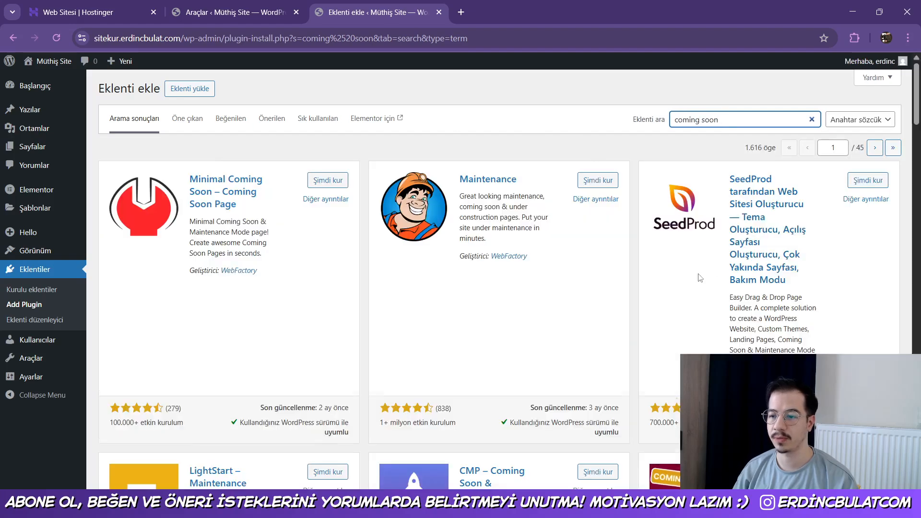
scroll(699, 277, down, 5)
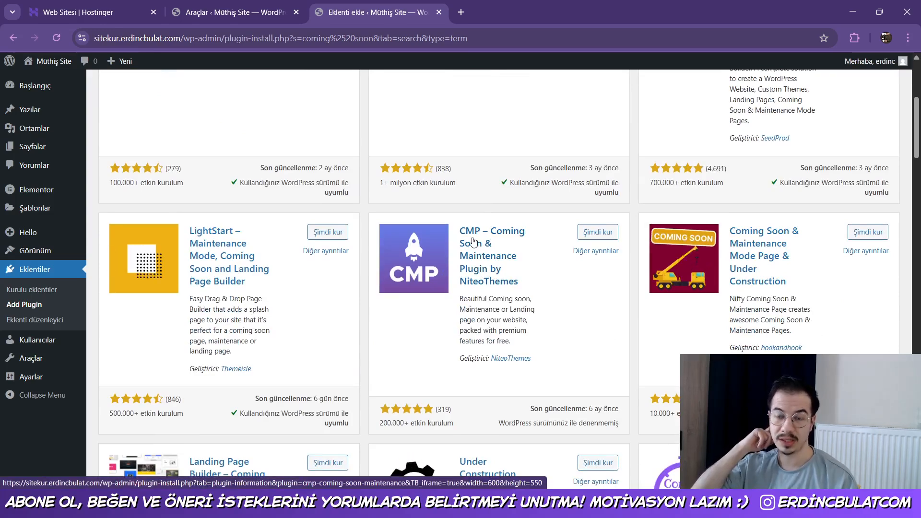
scroll(473, 239, up, 5)
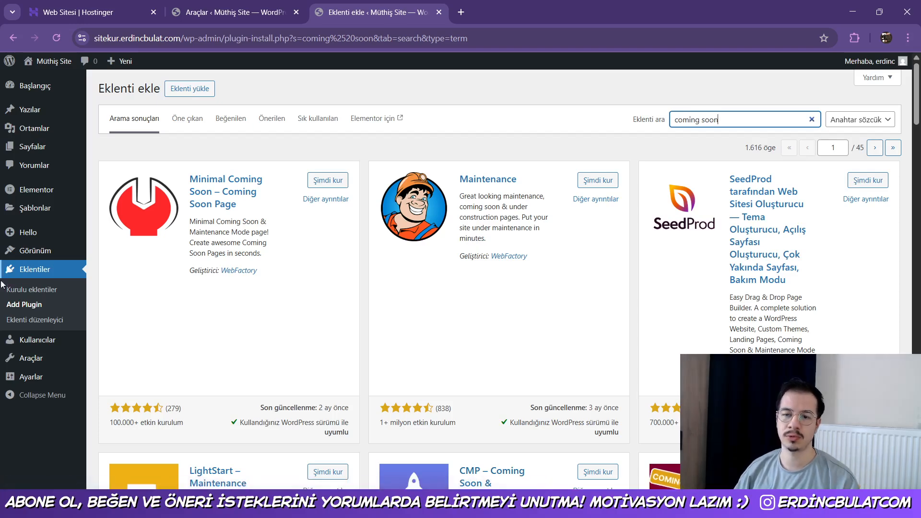
- Open Elementor's maintenance mode (Bakım Modu) settings
click(48, 277)
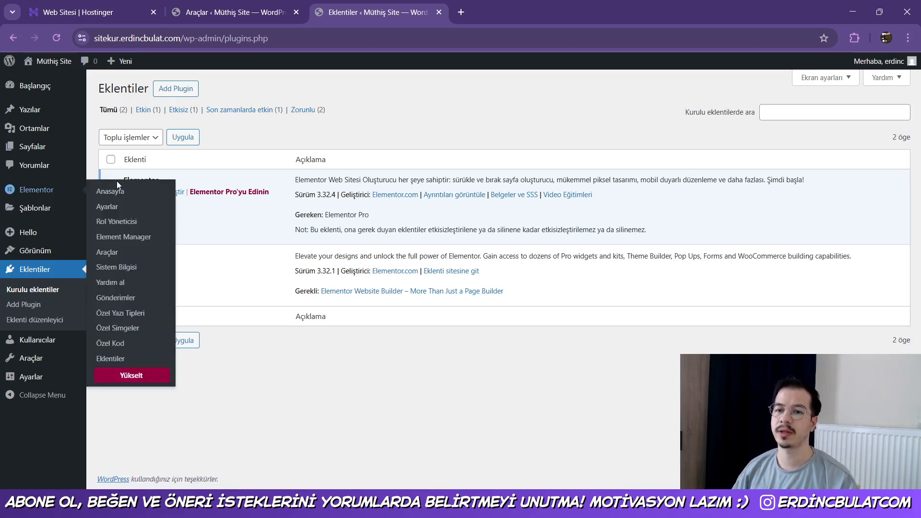
mouse_move(46, 196)
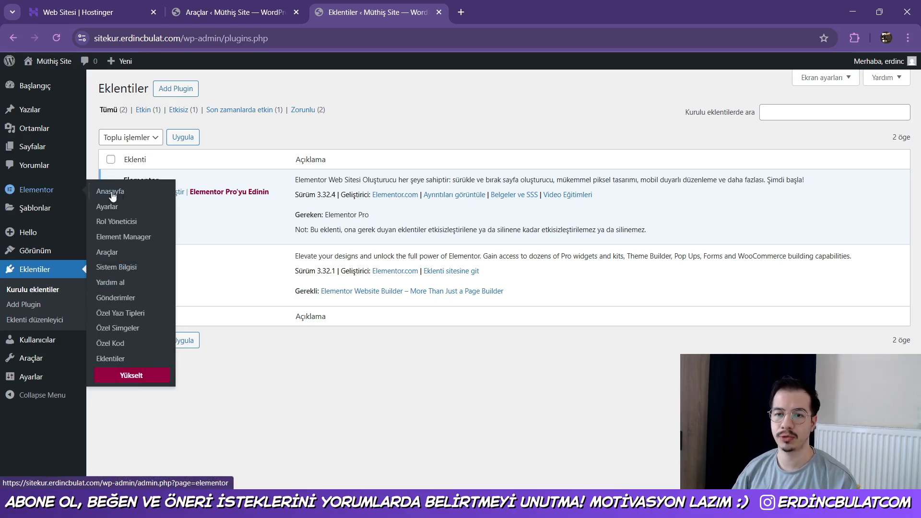
click(120, 259)
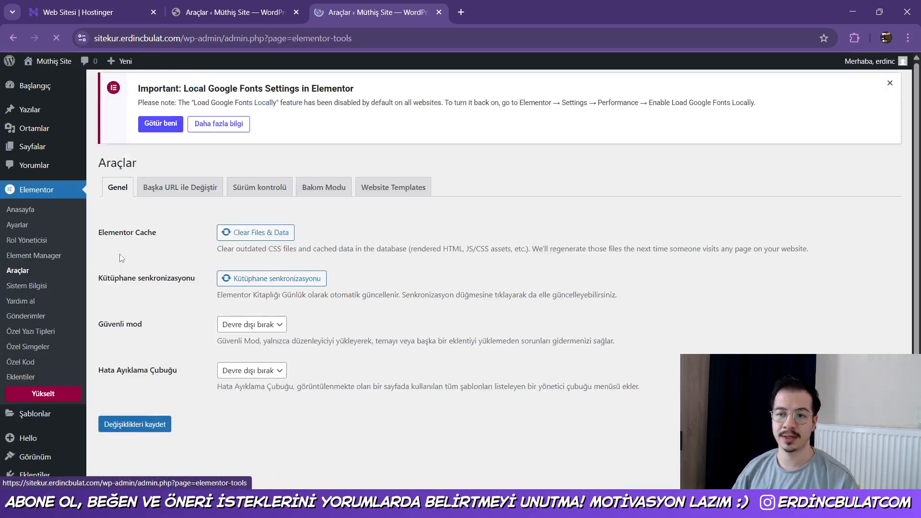
click(336, 214)
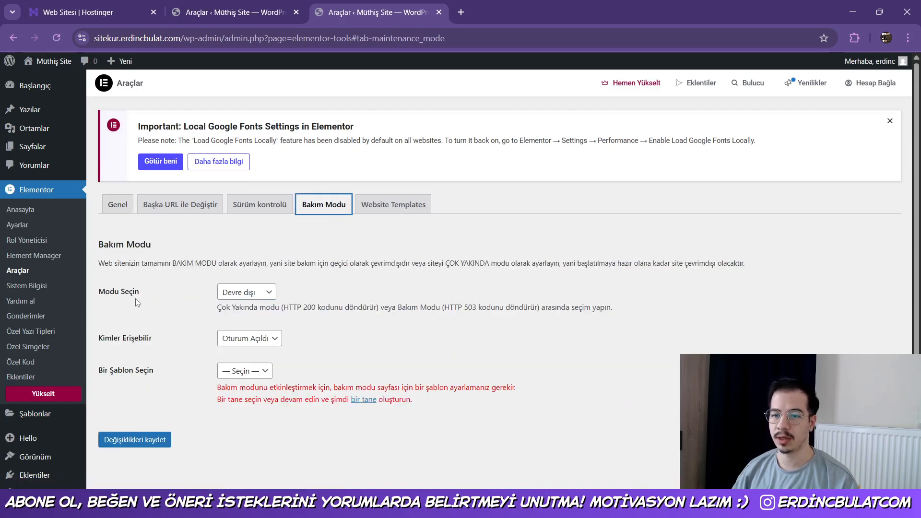
- Set the maintenance mode to Çok Yakında
click(268, 293)
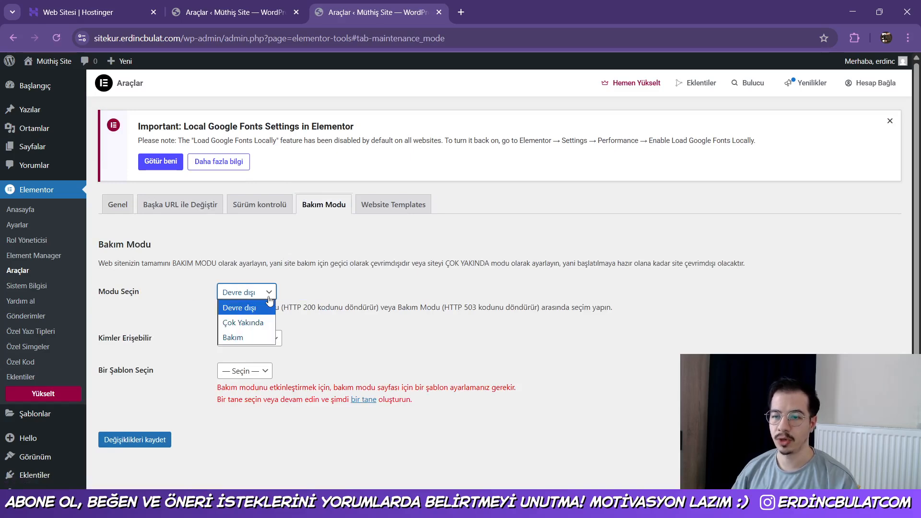
click(297, 276)
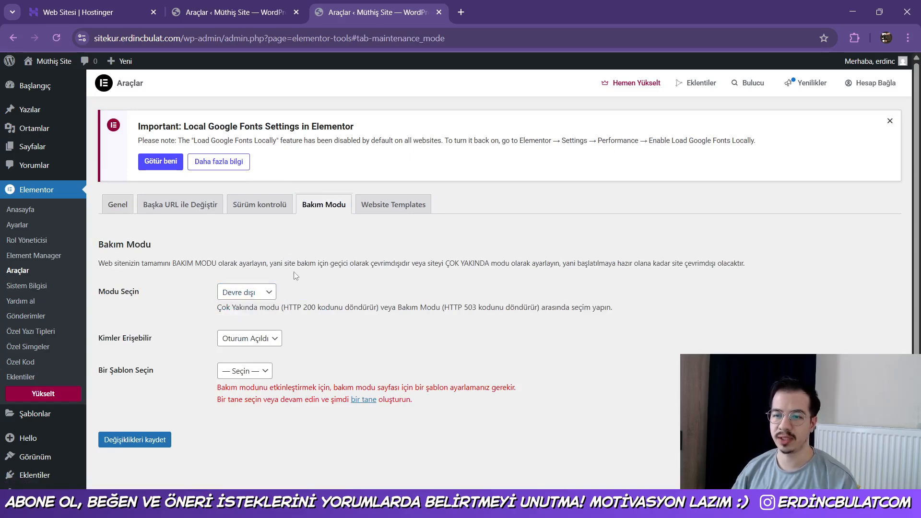
click(254, 297)
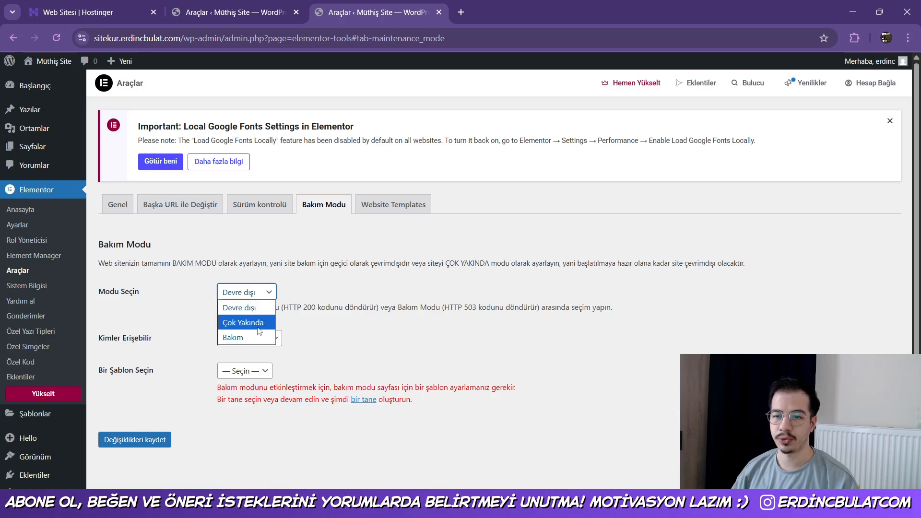
click(243, 323)
- Create a new template for the maintenance page, title it "Yakında!" and publish it
scroll(308, 289, down, 1)
scroll(309, 290, down, 1)
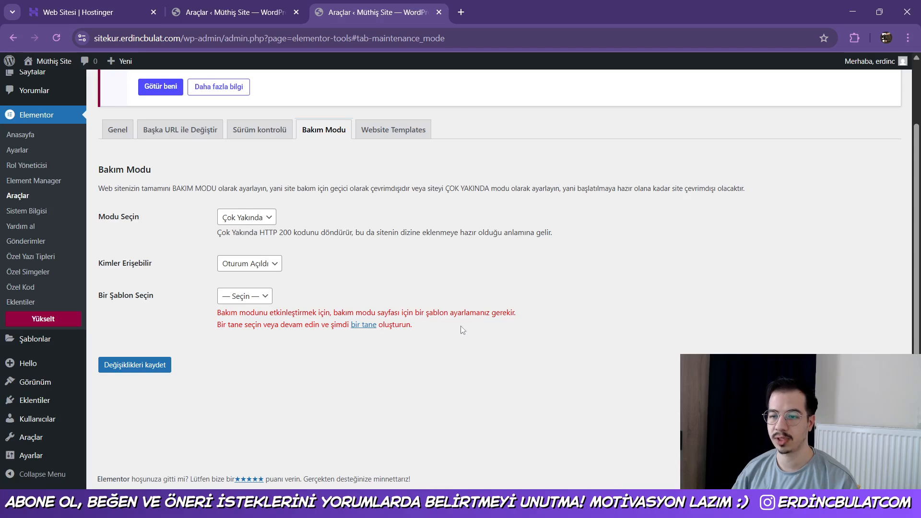
click(372, 329)
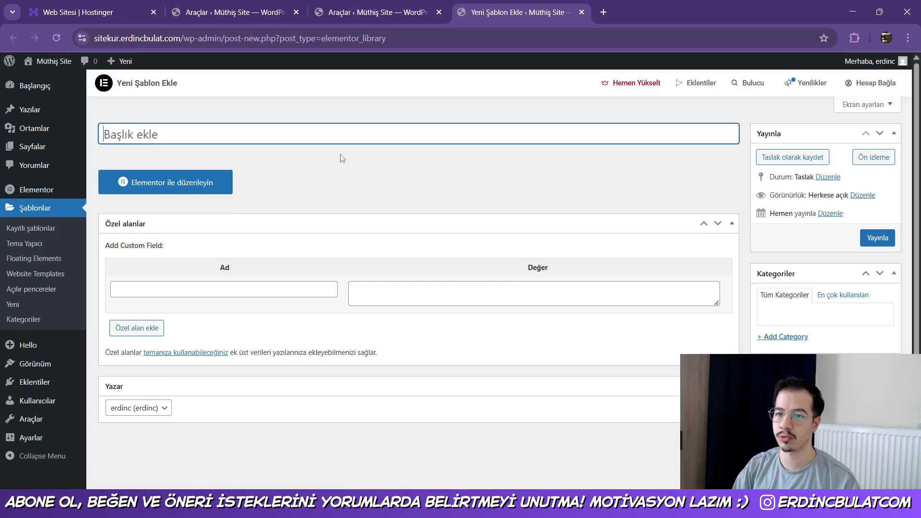
text(Yakında)
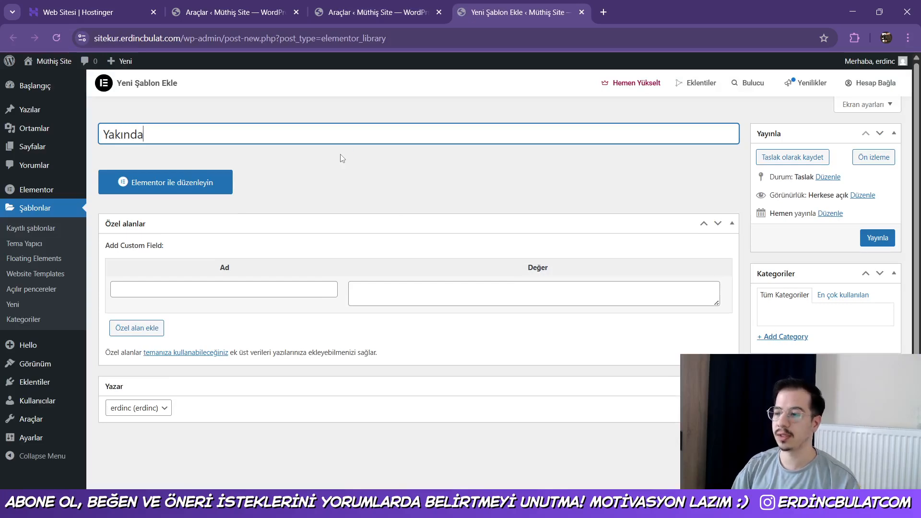
text(!)
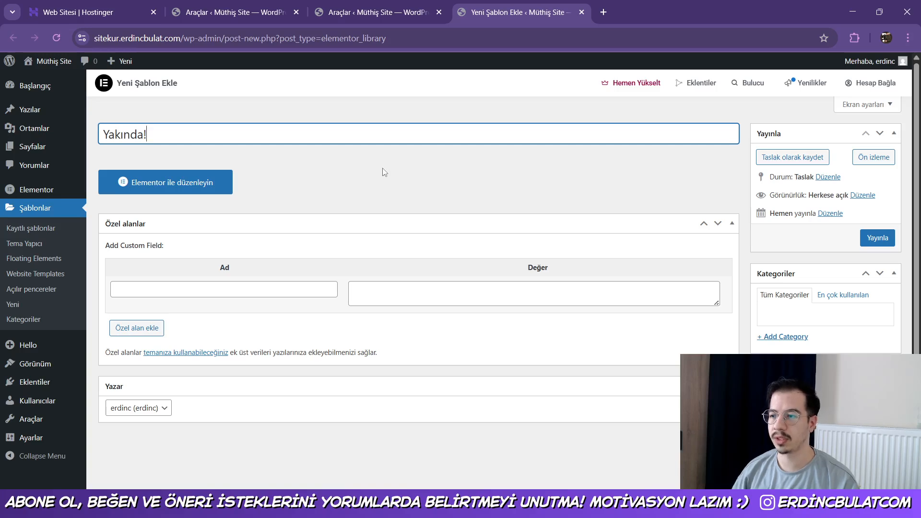
click(873, 238)
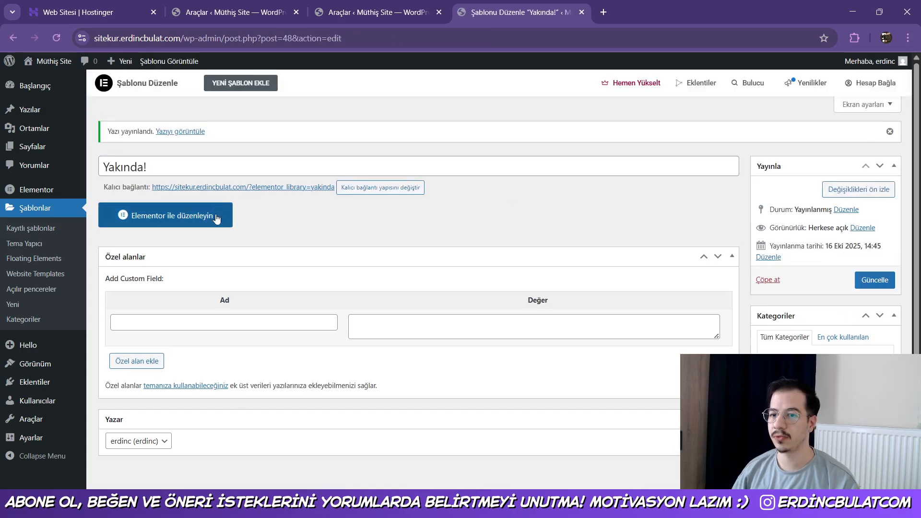
- Edit the template with Elementor and set its page layout to the blank one without site header and footer
click(217, 220)
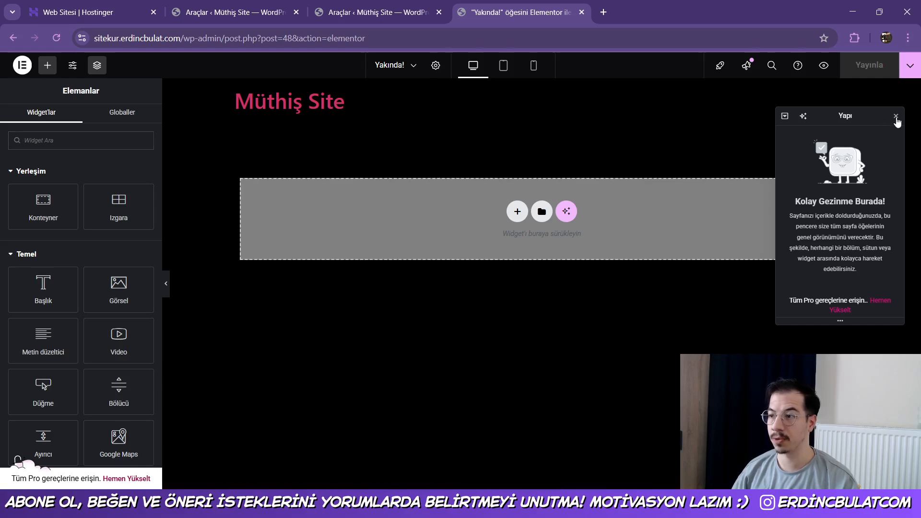
click(896, 118)
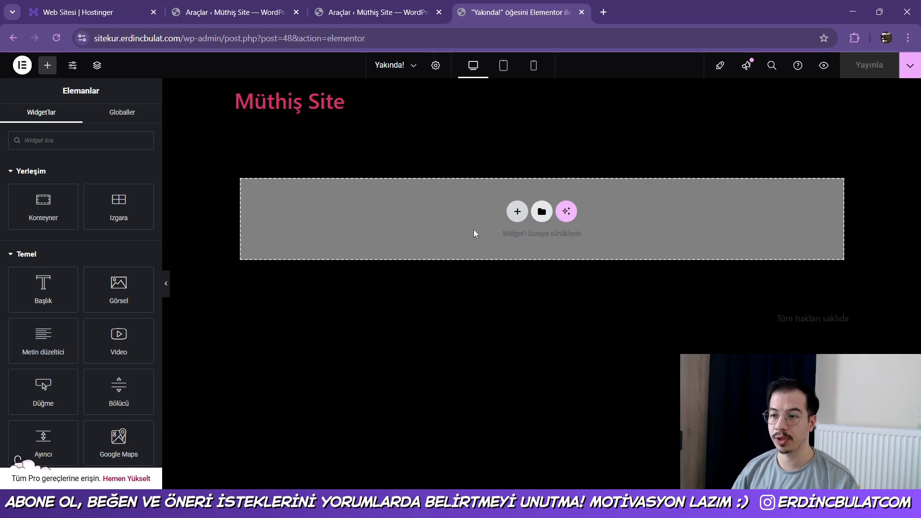
click(434, 70)
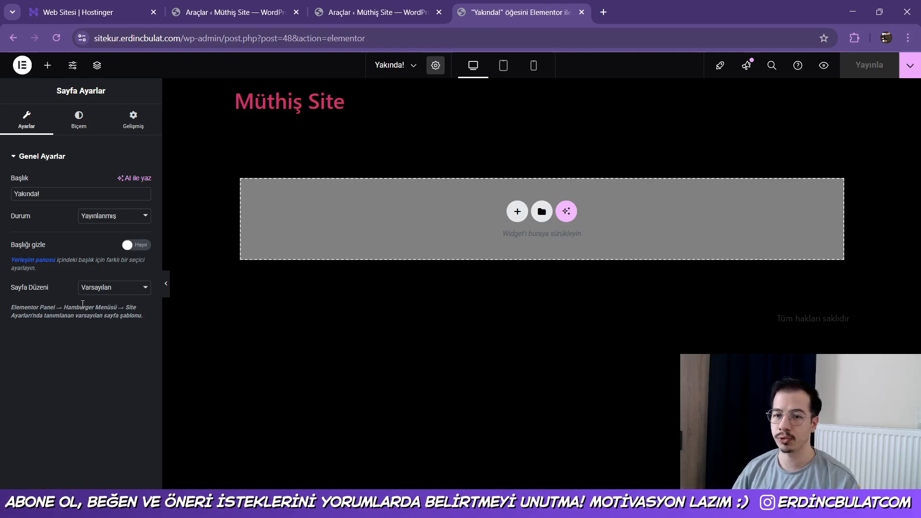
click(117, 291)
click(123, 318)
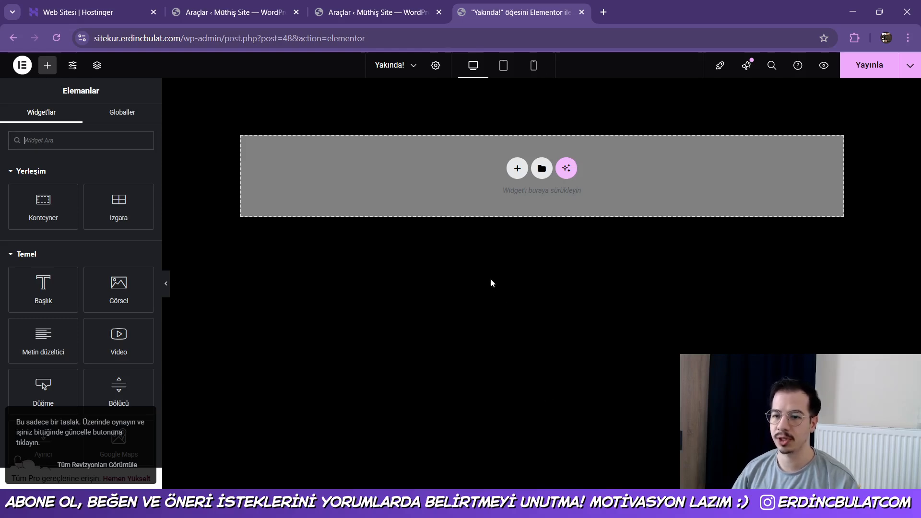
- Add a single-column Flexbox container with downward direction to the page
click(518, 169)
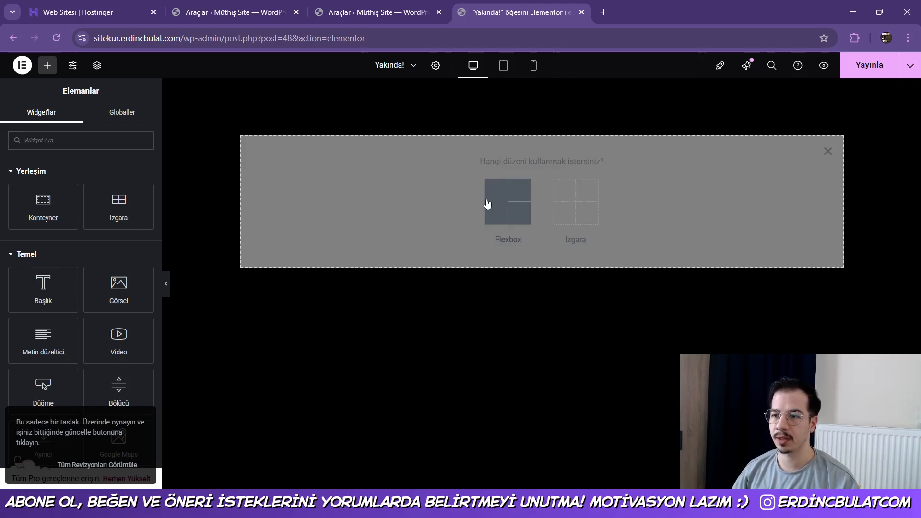
click(493, 203)
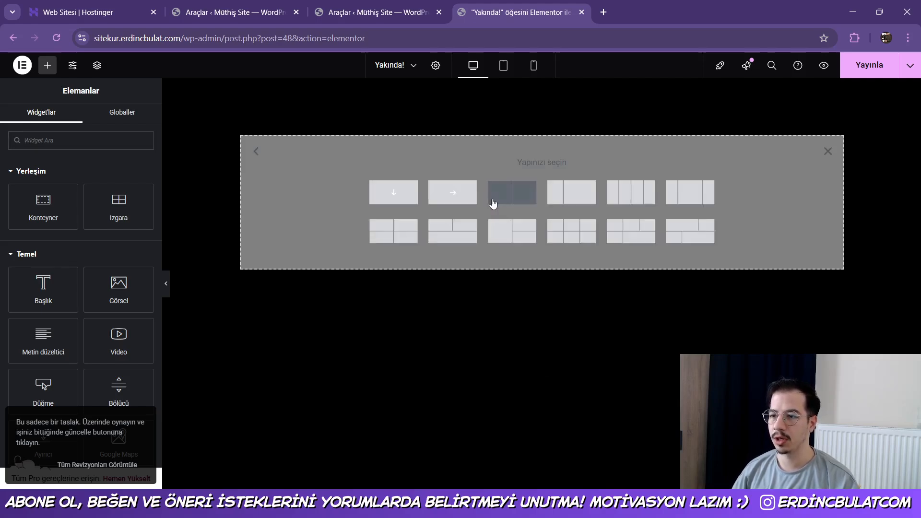
click(408, 197)
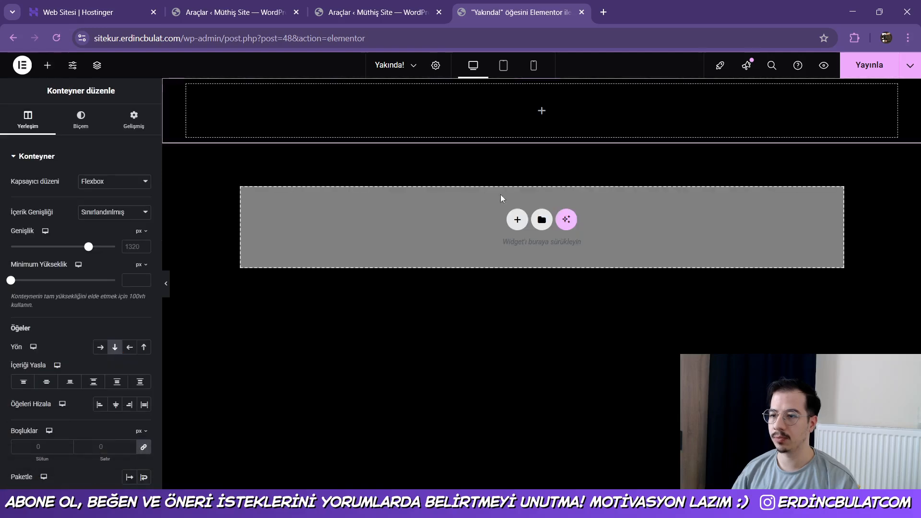
- Show the page structure and set the container's minimum height to 100 vh
click(97, 66)
drag(859, 117, 853, 135)
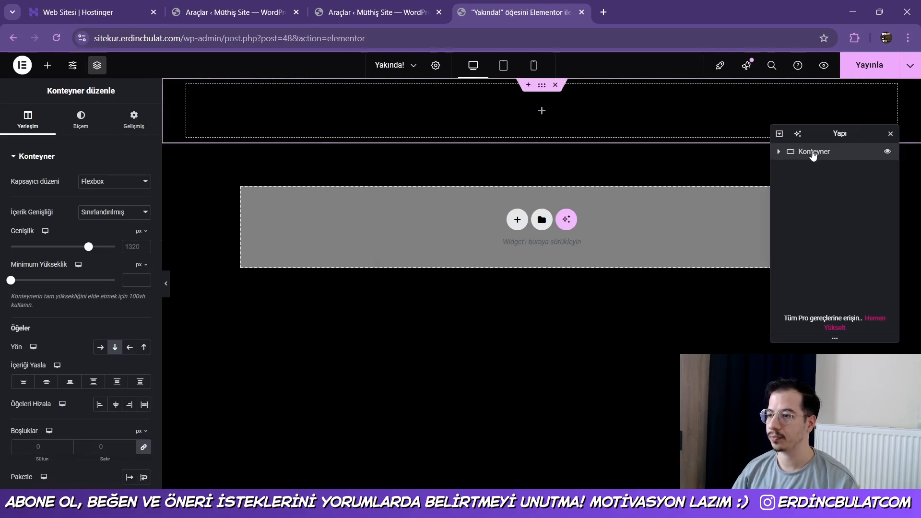
click(141, 265)
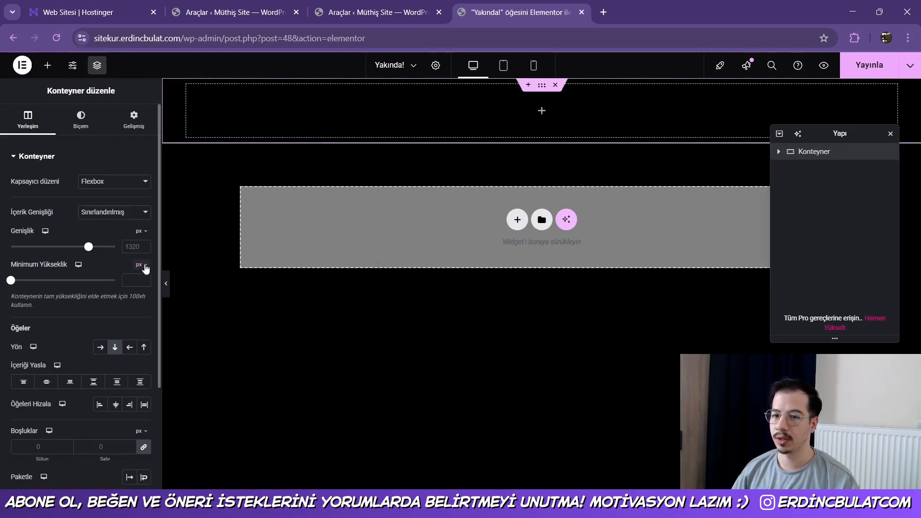
click(138, 313)
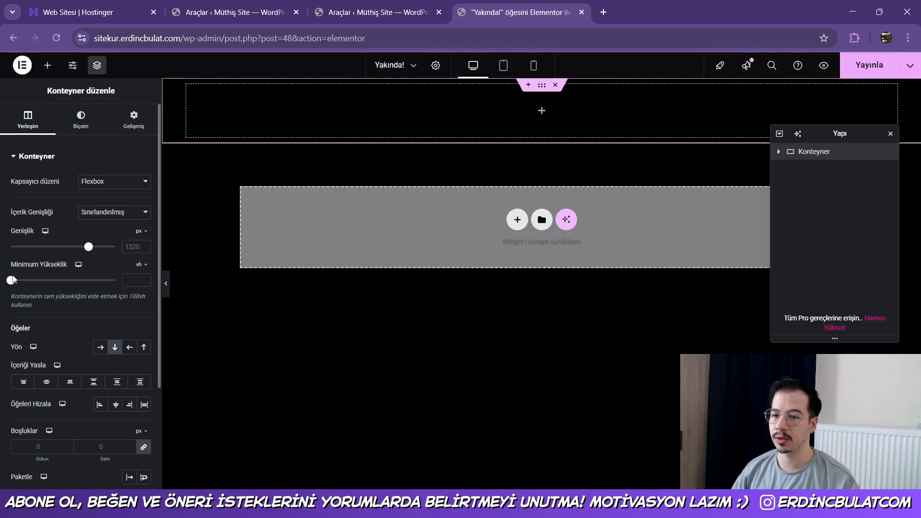
drag(11, 281, 143, 287)
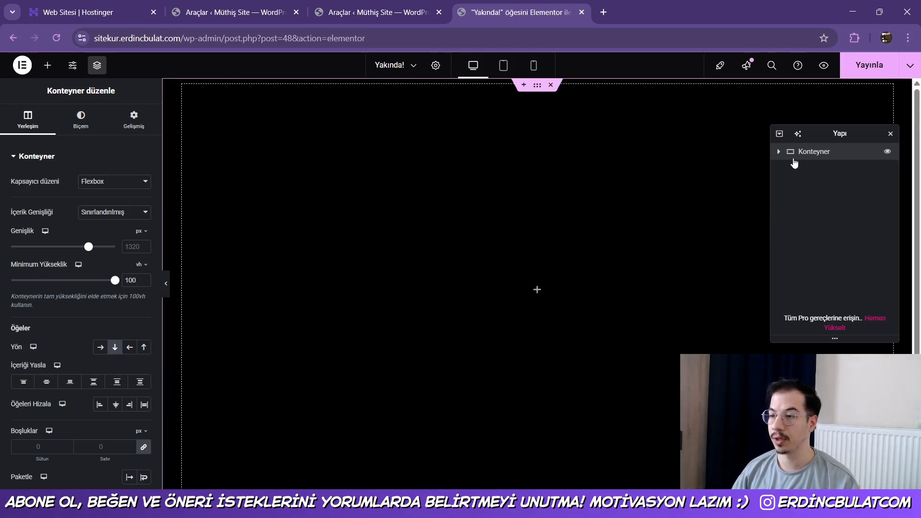
- Give the container a classic background and upload the image "Adsız tasarım (69)" as its background picture
click(779, 153)
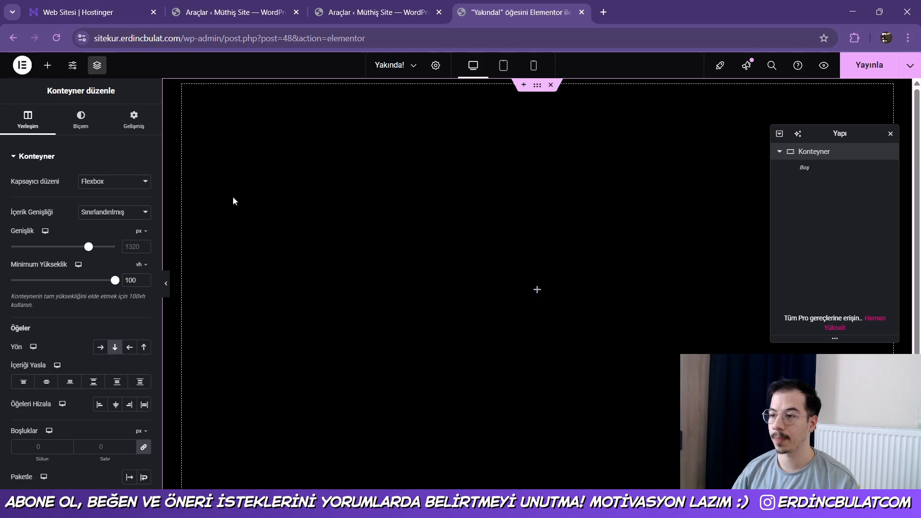
click(87, 126)
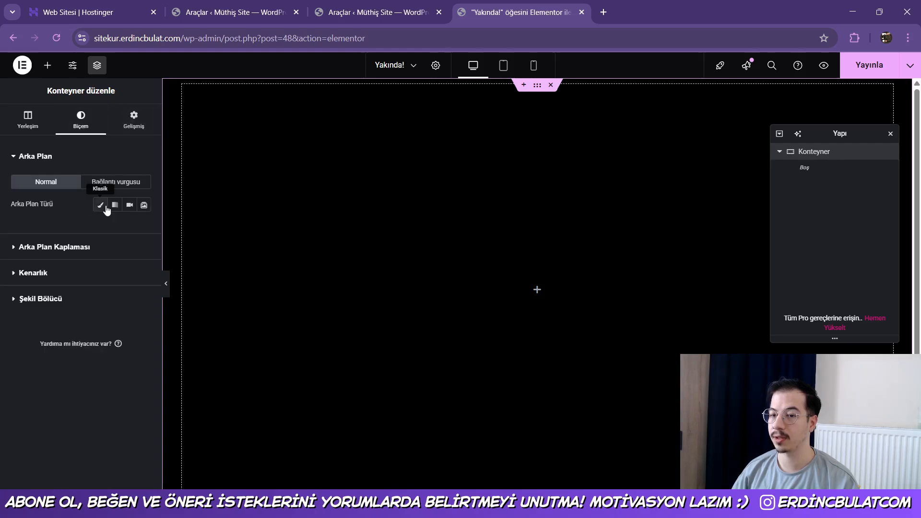
click(106, 209)
click(110, 290)
click(154, 103)
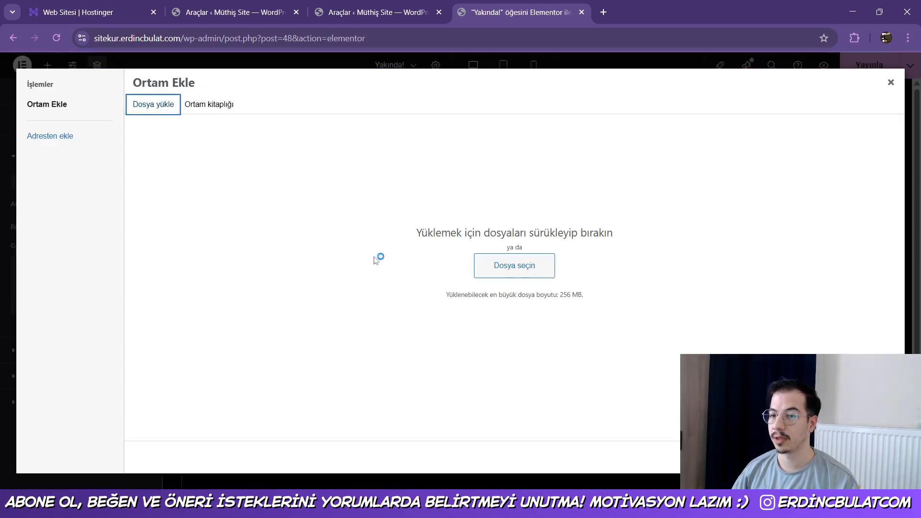
click(540, 266)
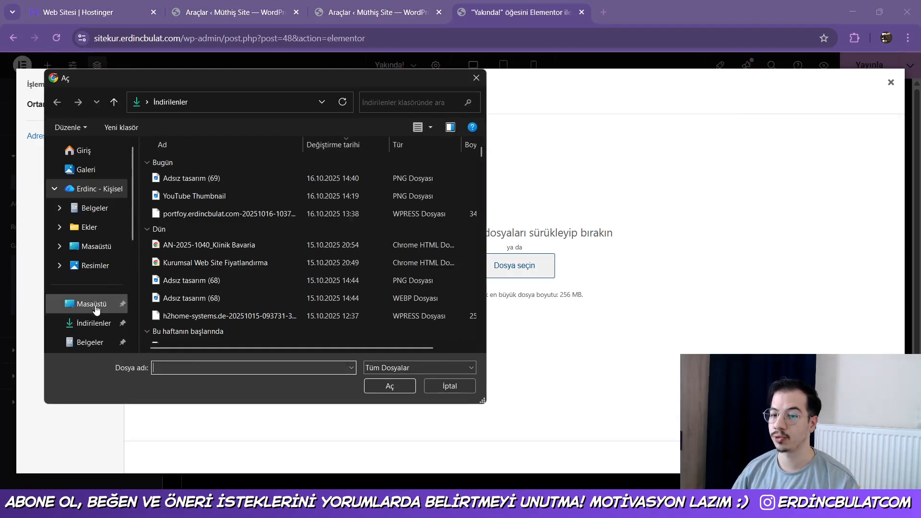
double_click(244, 183)
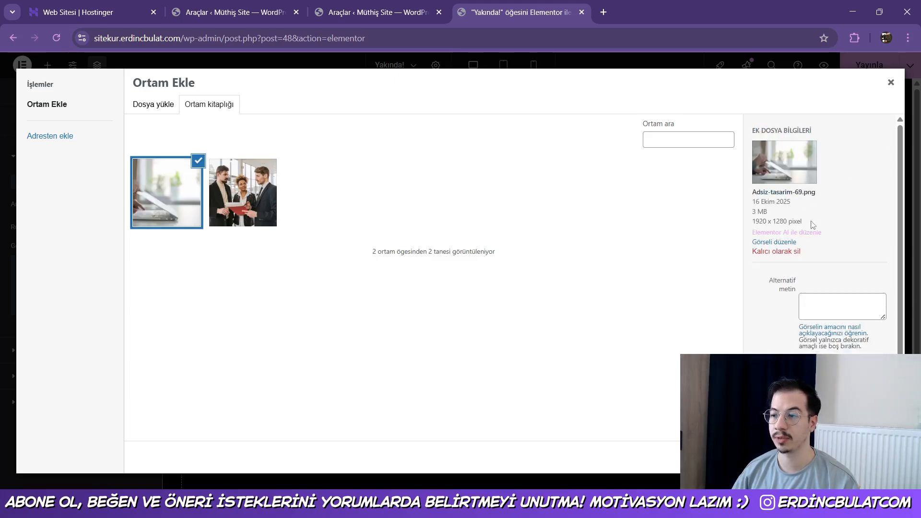
click(877, 457)
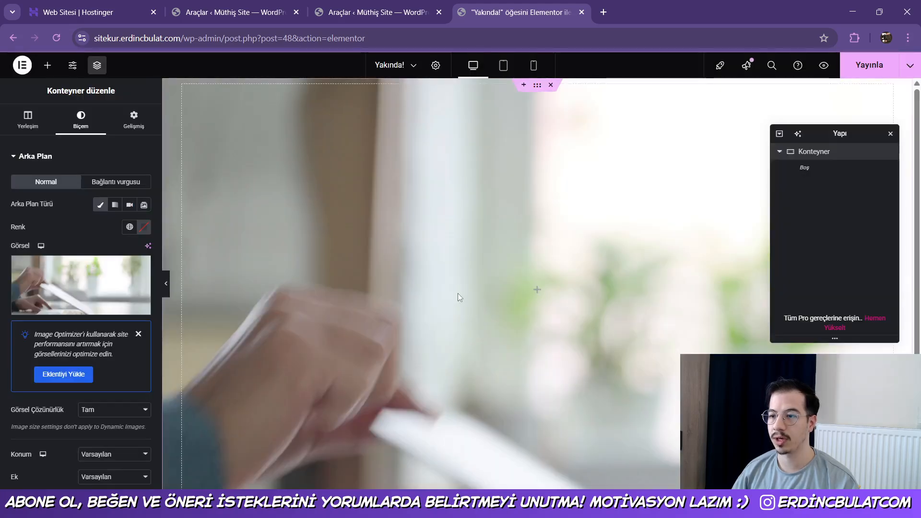
scroll(466, 311, down, 2)
scroll(467, 312, up, 2)
scroll(97, 283, down, 2)
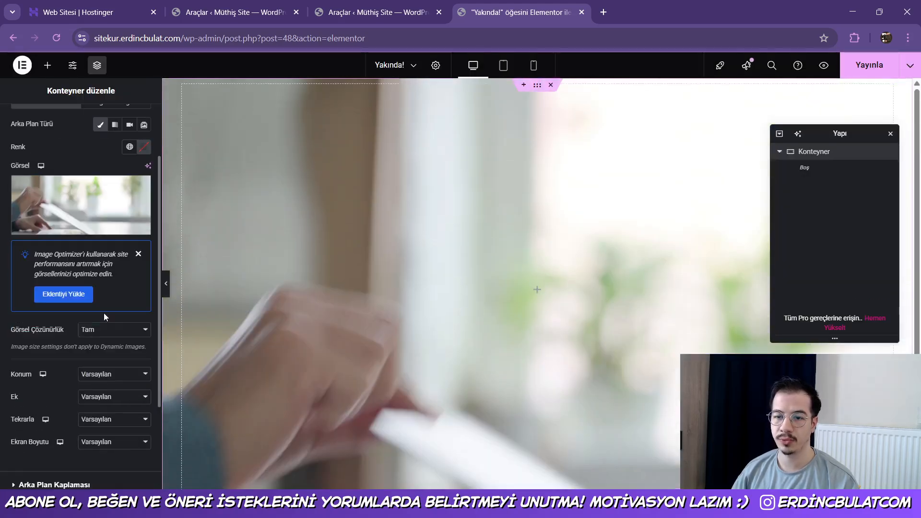
- Set the container's background image position to Orta Orta, repeat to Tekrarlama Yok and display size to Kapla
click(103, 374)
click(114, 230)
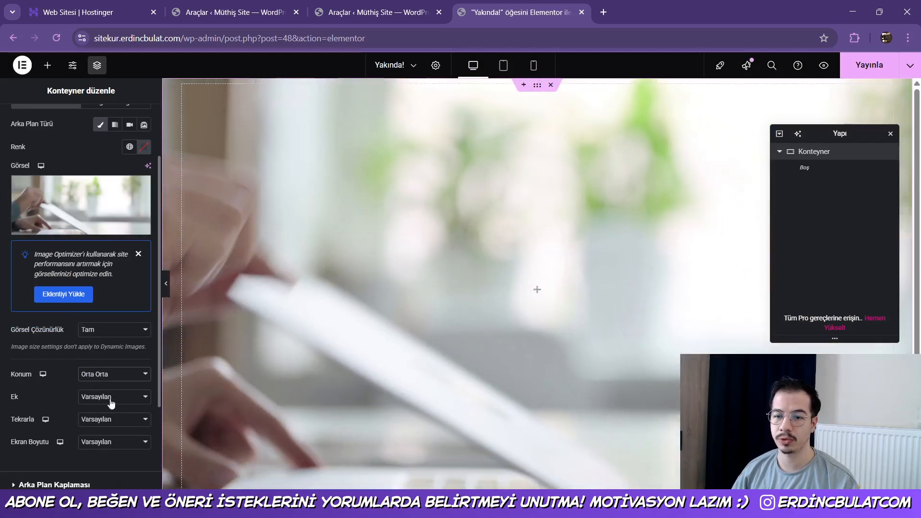
click(108, 401)
click(109, 407)
click(109, 420)
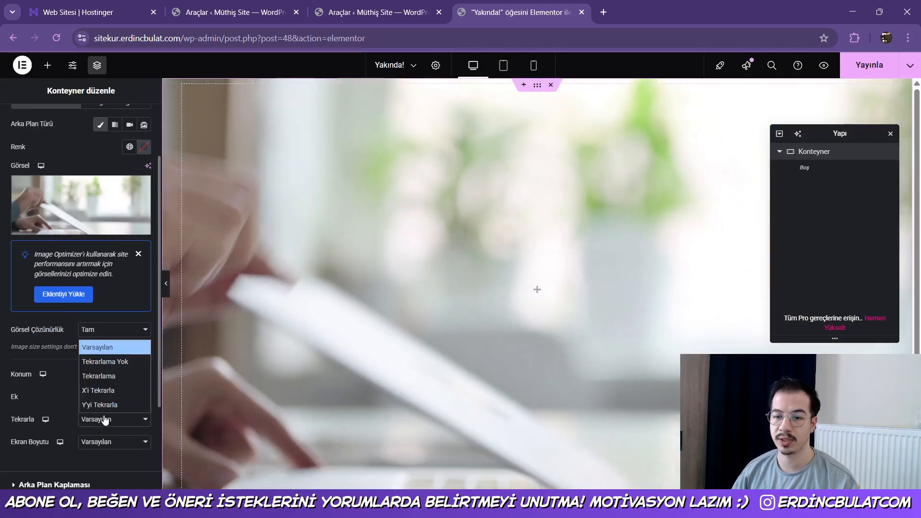
click(129, 358)
click(118, 437)
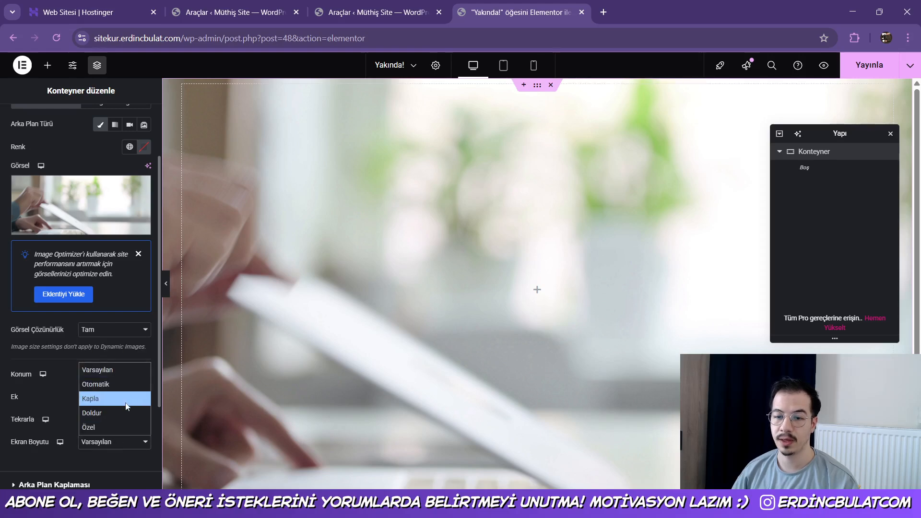
click(110, 398)
scroll(274, 370, down, 3)
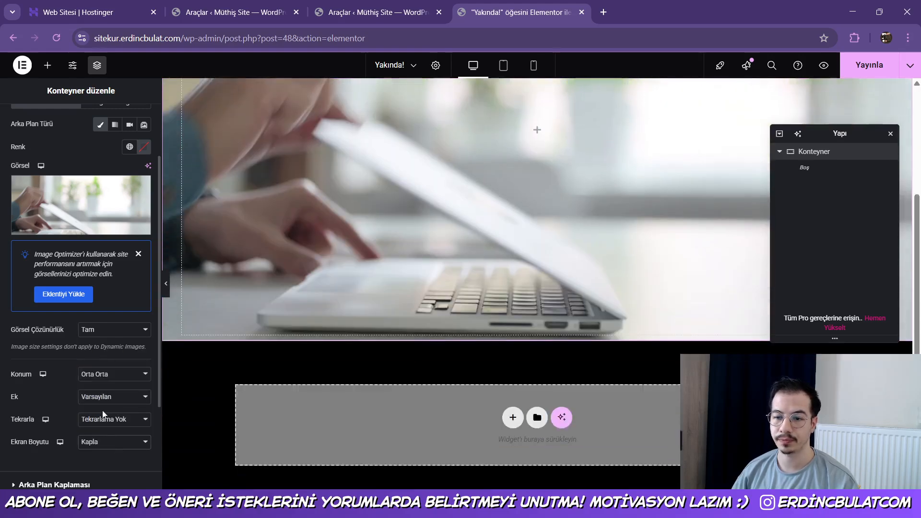
- Try the Doldur display size for the background image and return it to Kapla
click(101, 441)
click(118, 410)
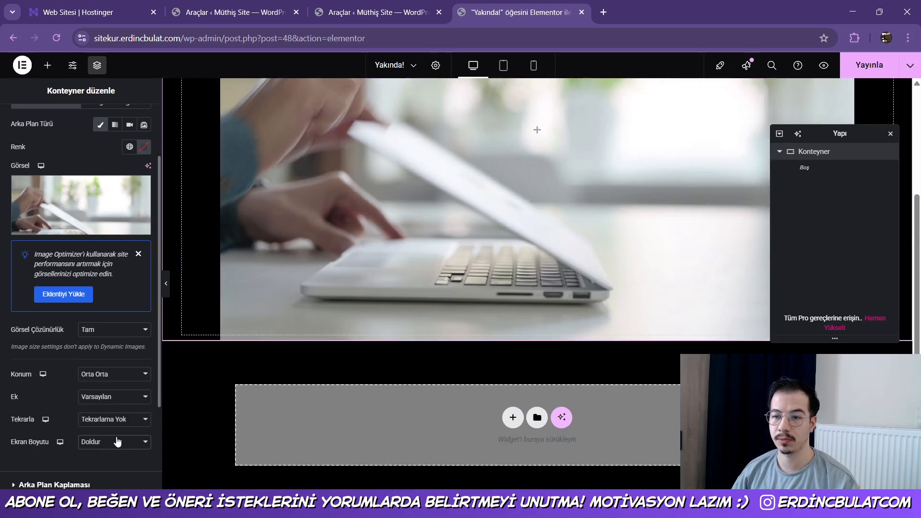
click(118, 441)
click(115, 398)
scroll(381, 291, up, 3)
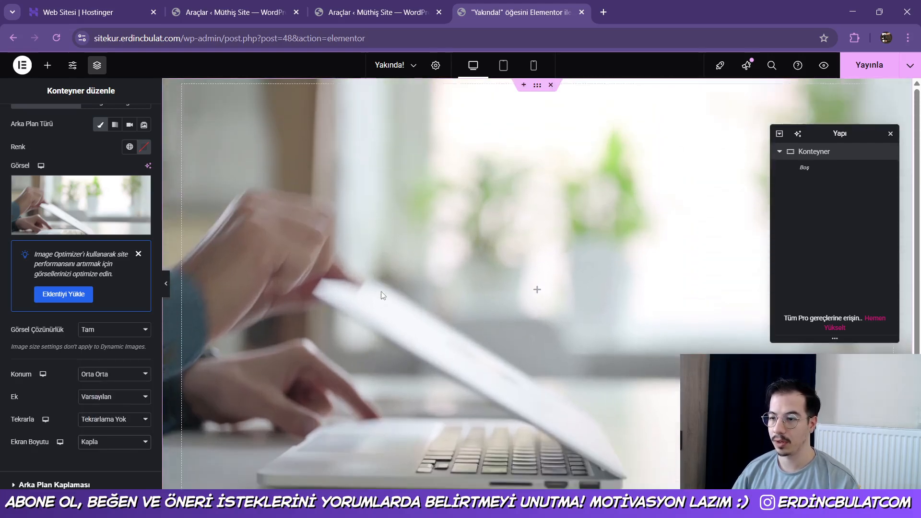
- Give the container a classic black background overlay with an opacity of 0.7
scroll(57, 379, down, 3)
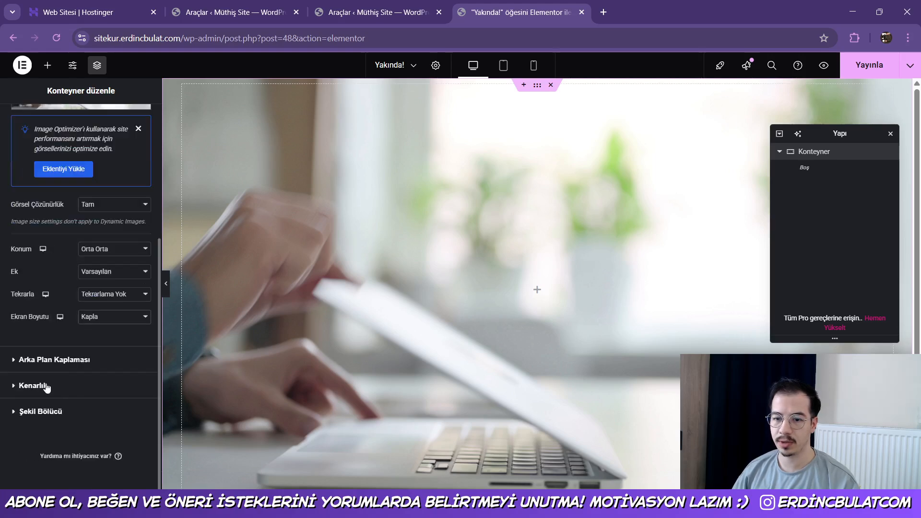
click(93, 361)
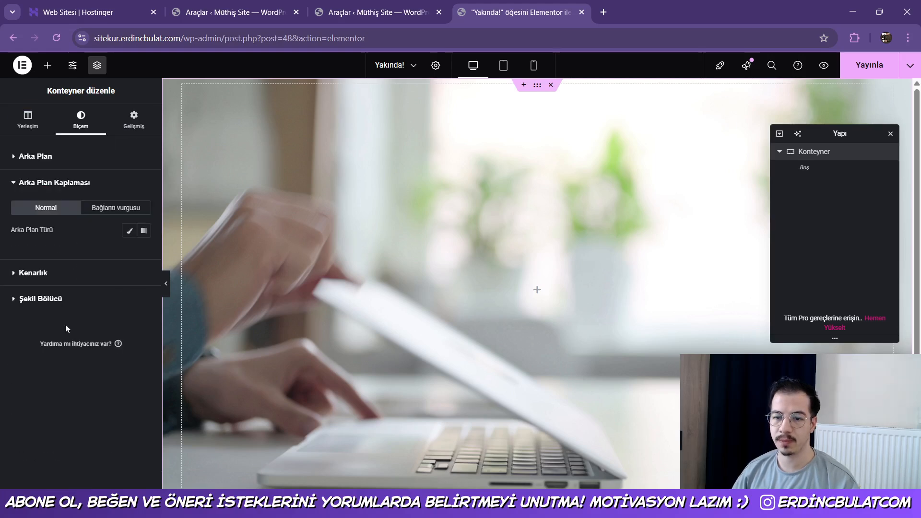
click(130, 231)
click(145, 255)
drag(113, 329, 35, 421)
click(4, 376)
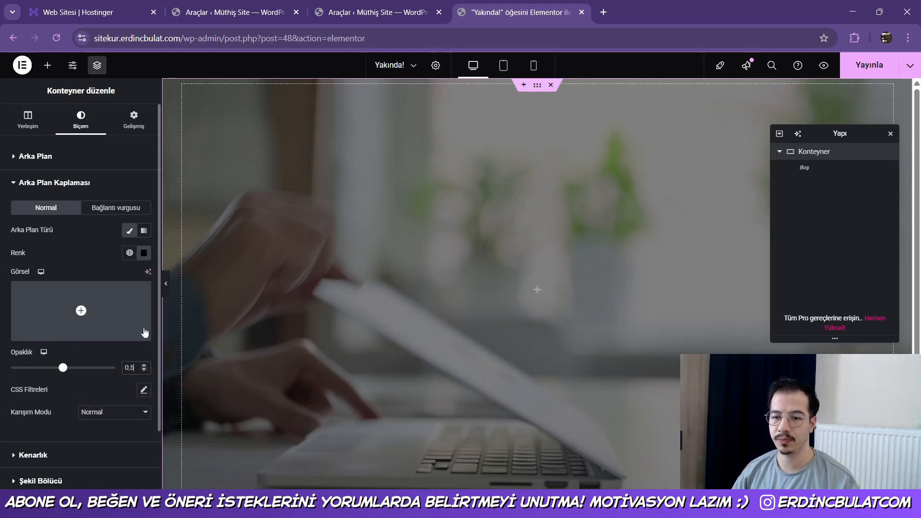
key(BackSpace)
text(7)
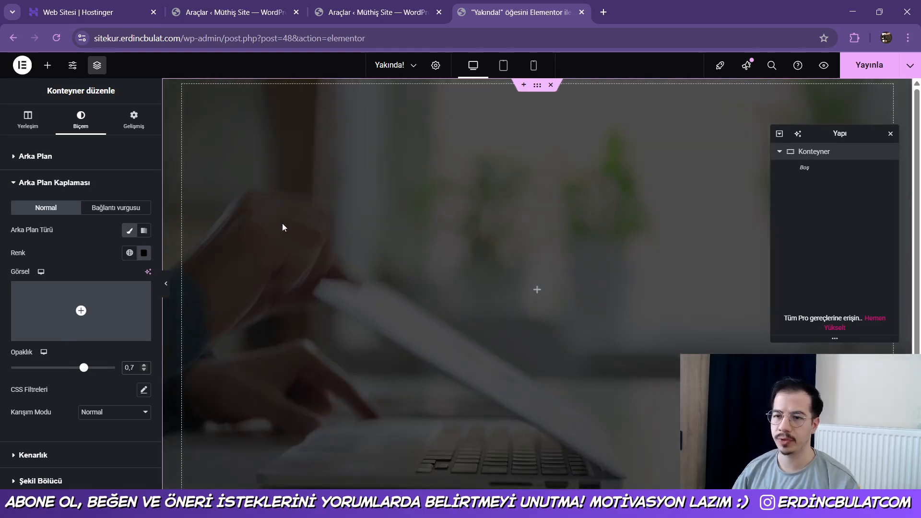
- Add a Başlık widget to the container and center the container's content vertically and horizontally
click(47, 65)
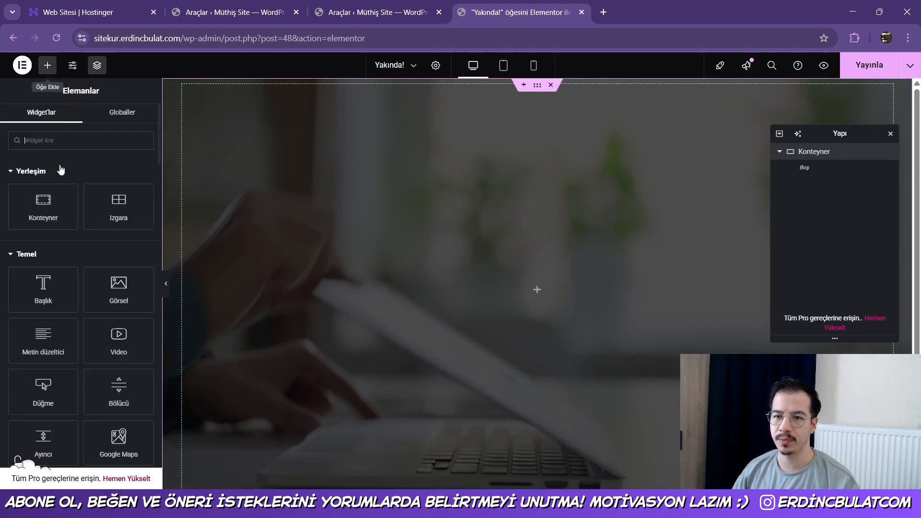
click(42, 287)
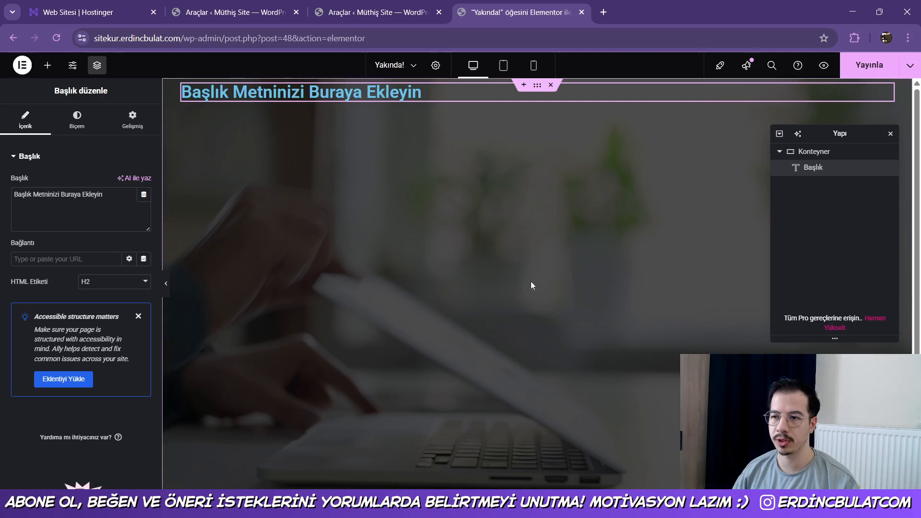
click(185, 122)
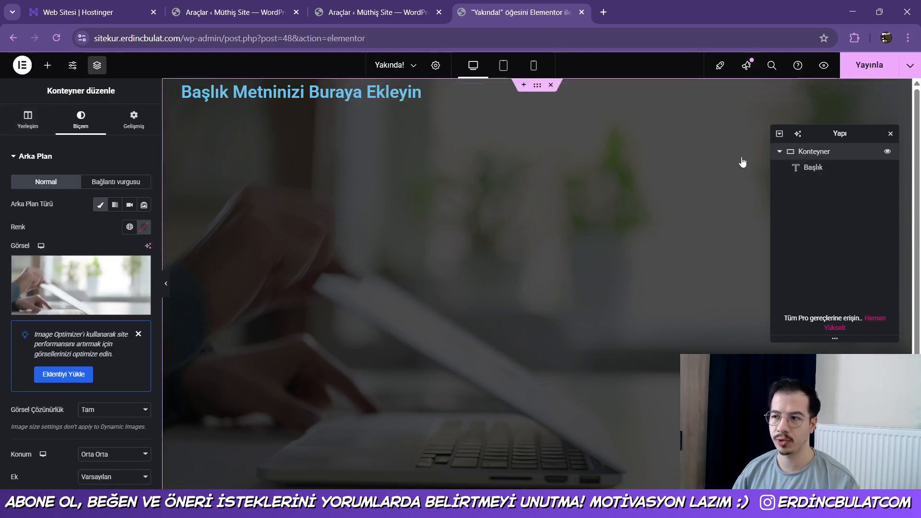
click(28, 119)
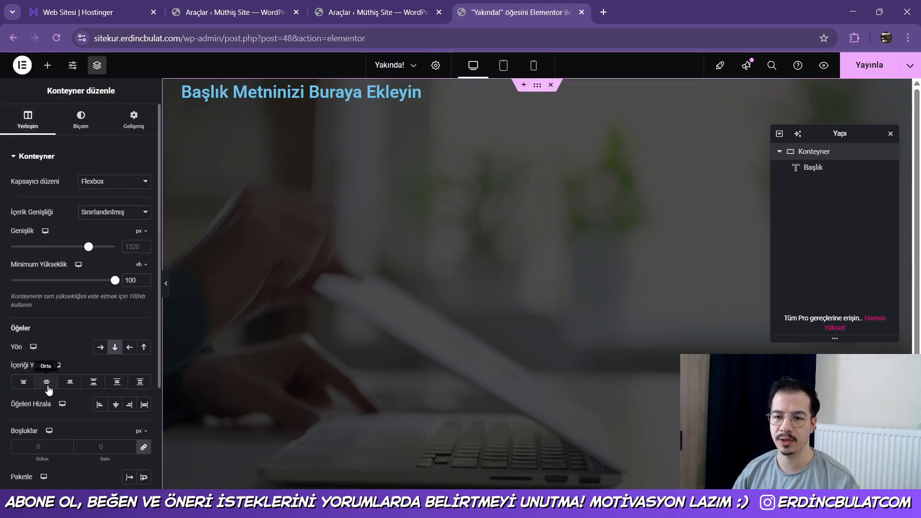
click(47, 381)
click(118, 407)
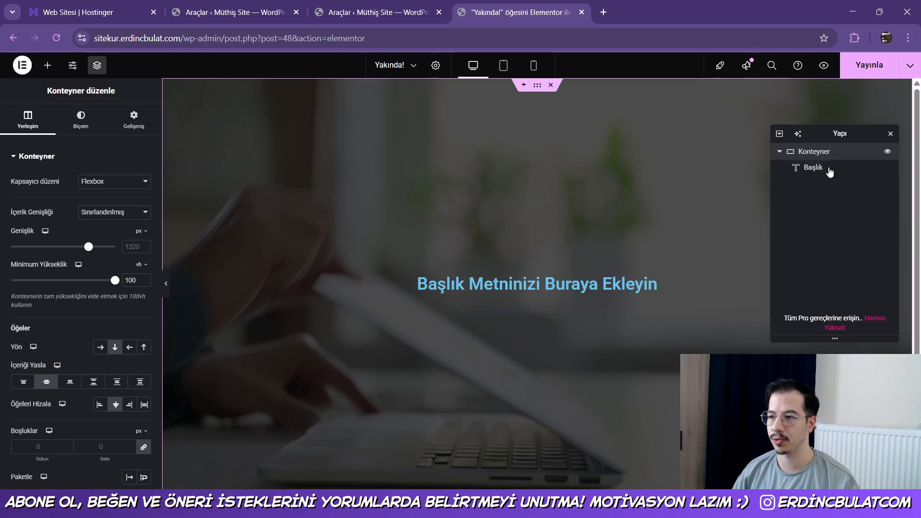
- Replace the heading's placeholder text with "Çok Yakında!"
click(582, 284)
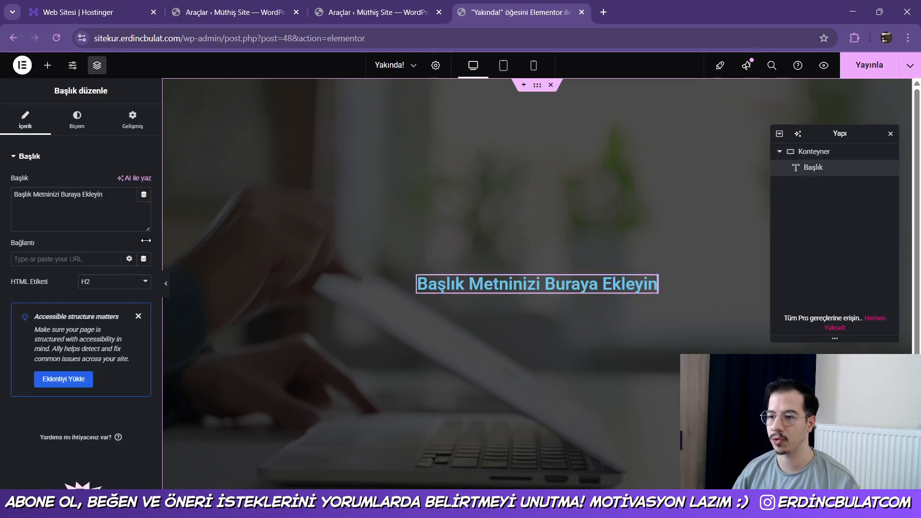
triple_click(96, 214)
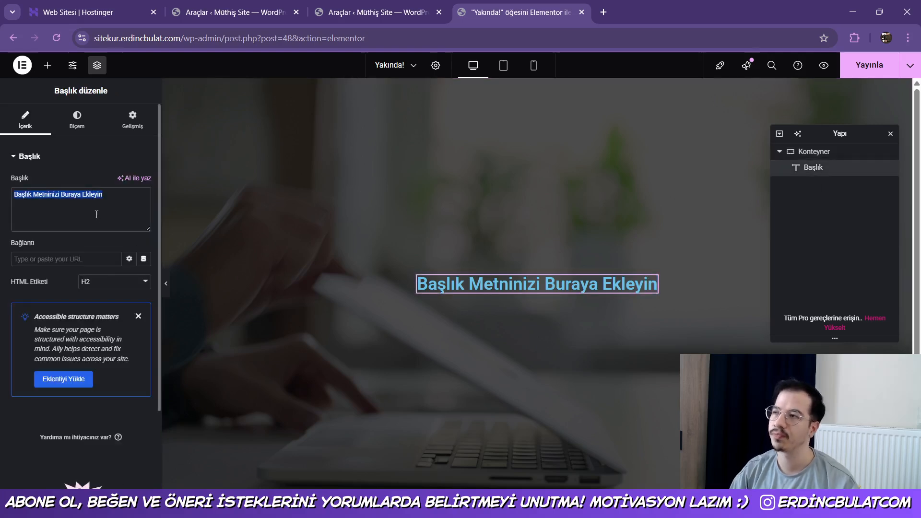
text(Çok Ya)
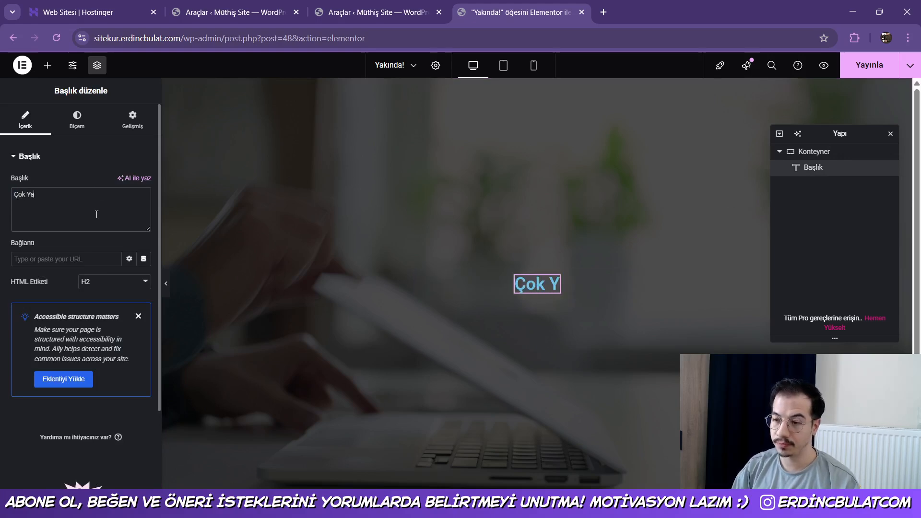
text(kında Hizmet)
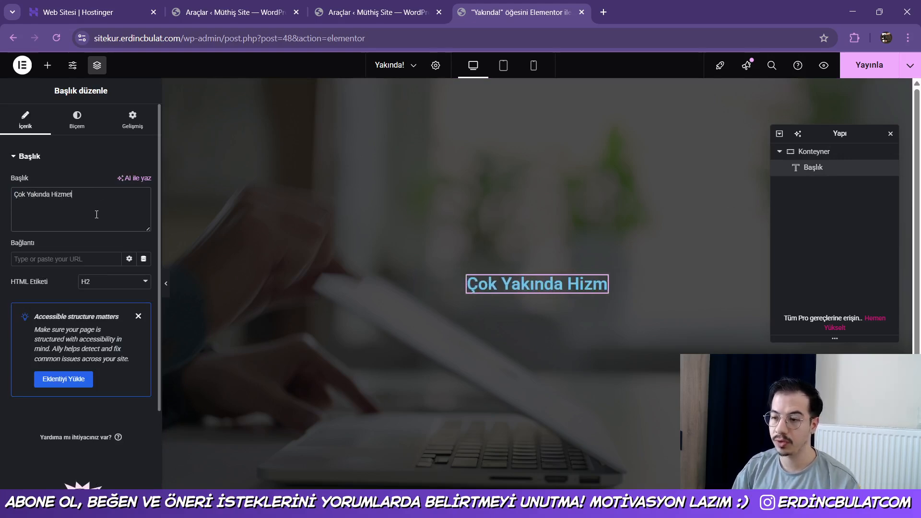
key(BackSpace)
text(nitiniz)
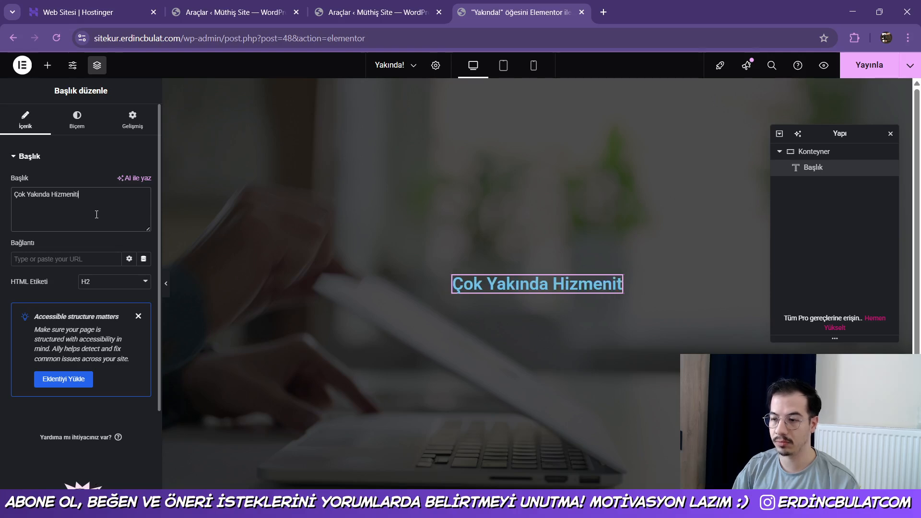
text(d)
key(BackSpace)
key(BackSpace)
key(BackSpace)
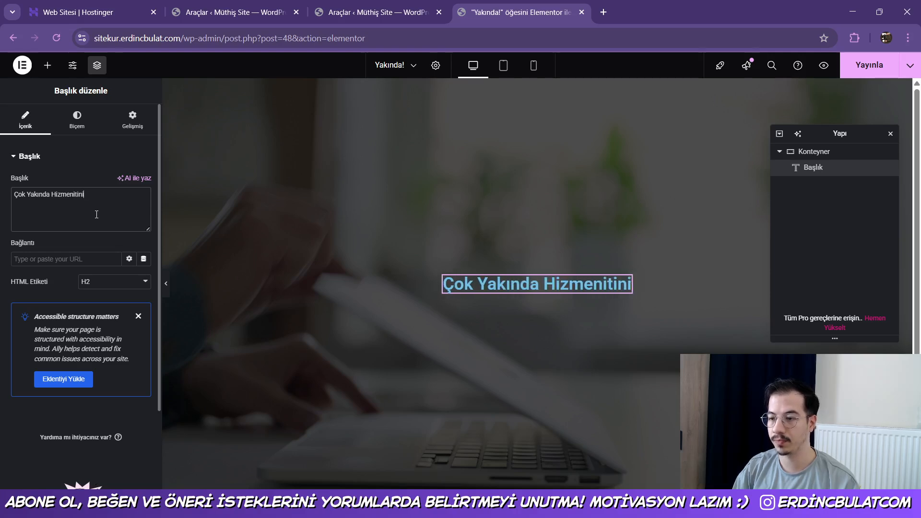
key(BackSpace)
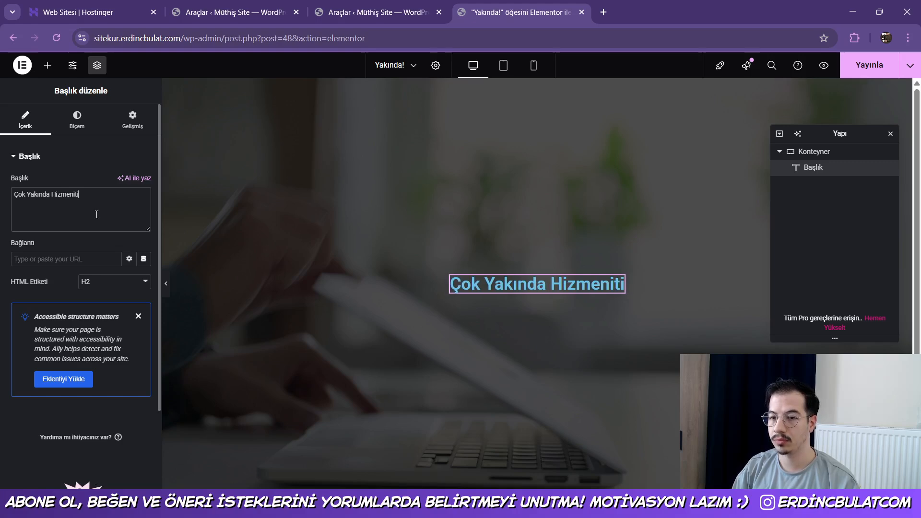
key(BackSpace)
key(BackSpace)
key(BackSpace)
key(BackSpace)
key(BackSpace)
key(BackSpace)
key(BackSpace)
key(BackSpace)
key(BackSpace)
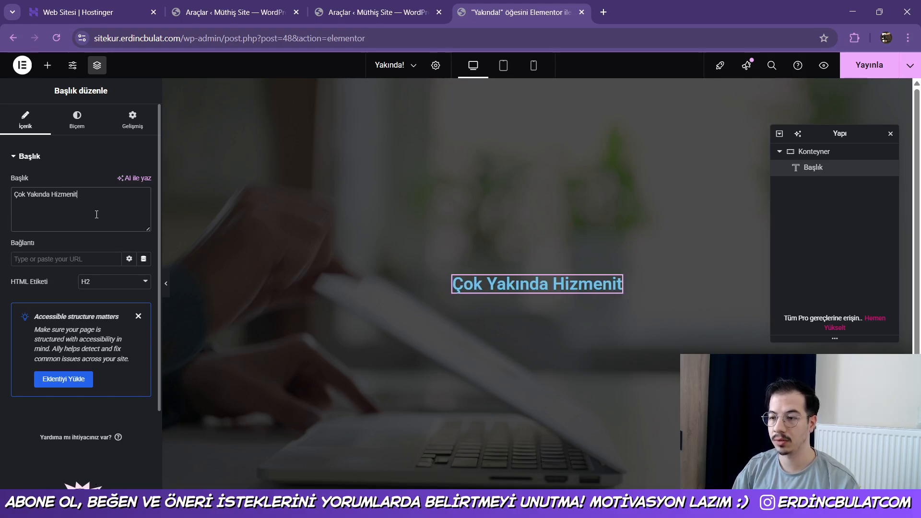
key(BackSpace)
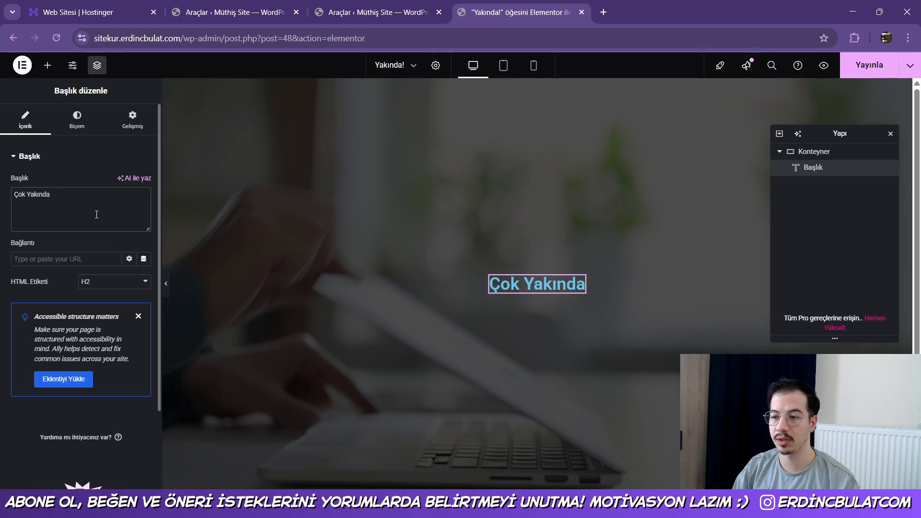
text(!)
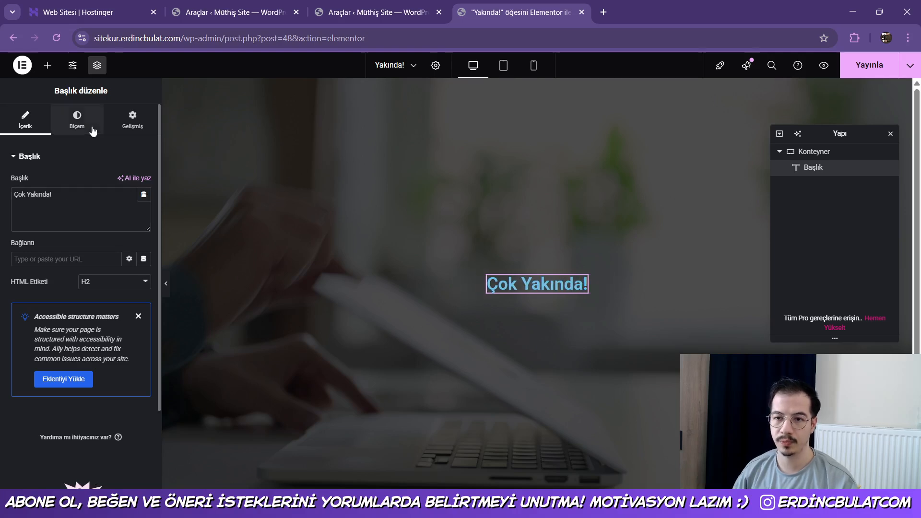
- Set the heading's typography size to 80 px
click(77, 120)
click(144, 213)
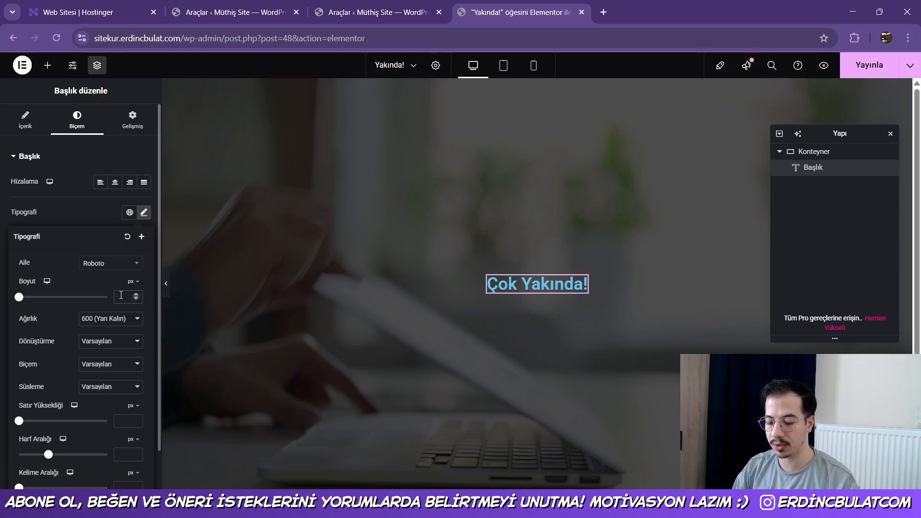
text(72)
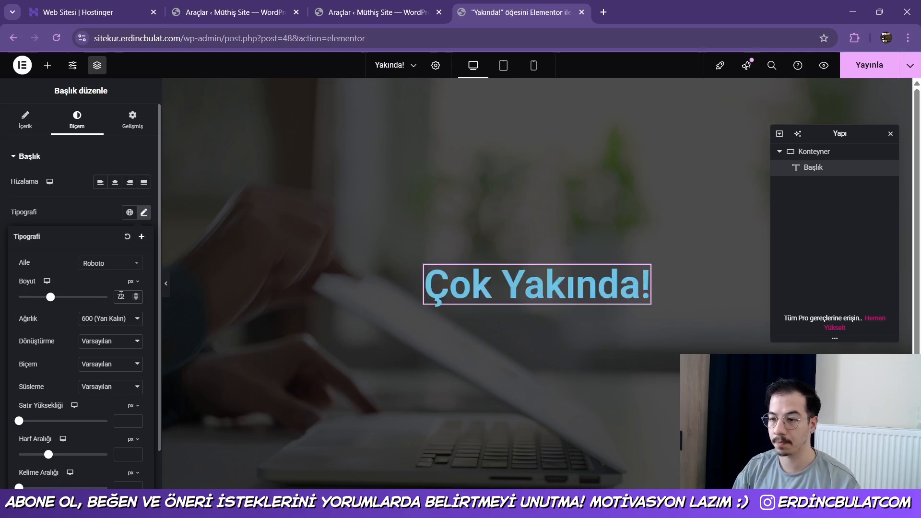
key(Up)
key(Up)
key(Up)
key(Up)
key(Up)
key(Up)
key(Up)
key(Up)
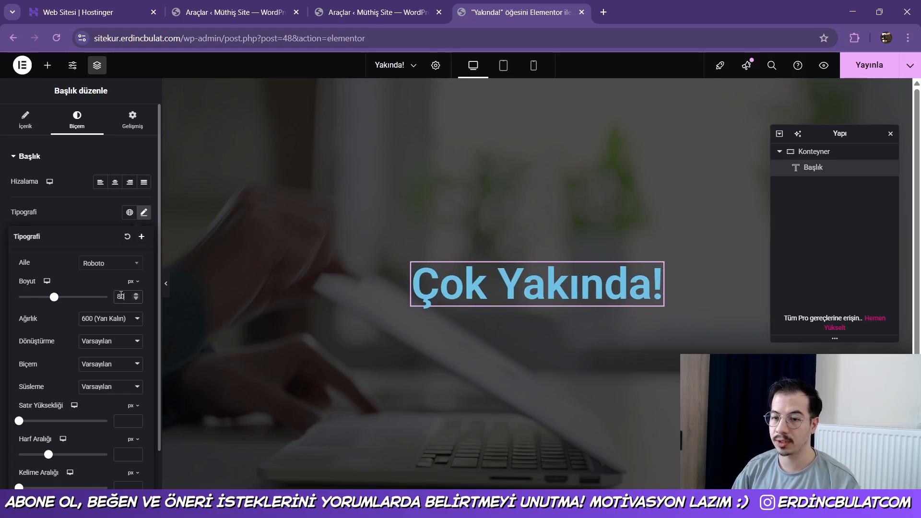
key(Down)
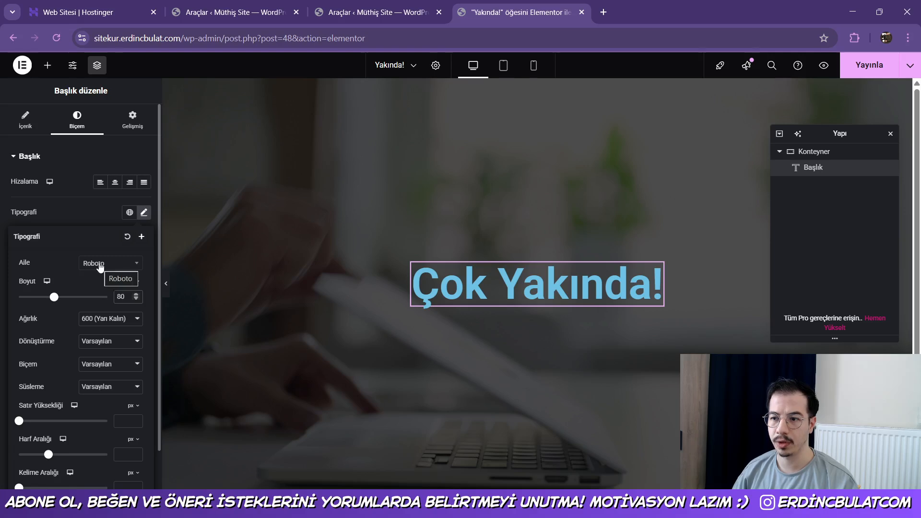
- Set the heading's font family to Poppins and its text color to white (#FFFFFF)
click(100, 264)
text(popp)
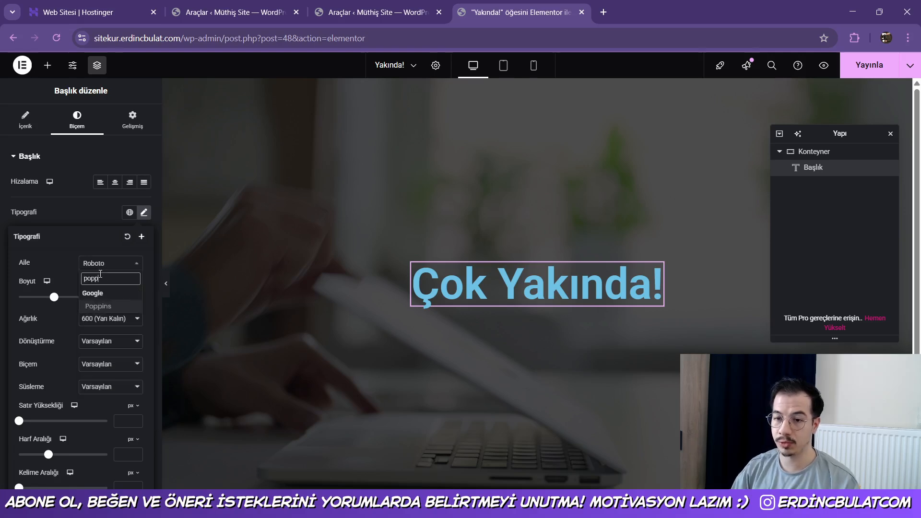
key(Return)
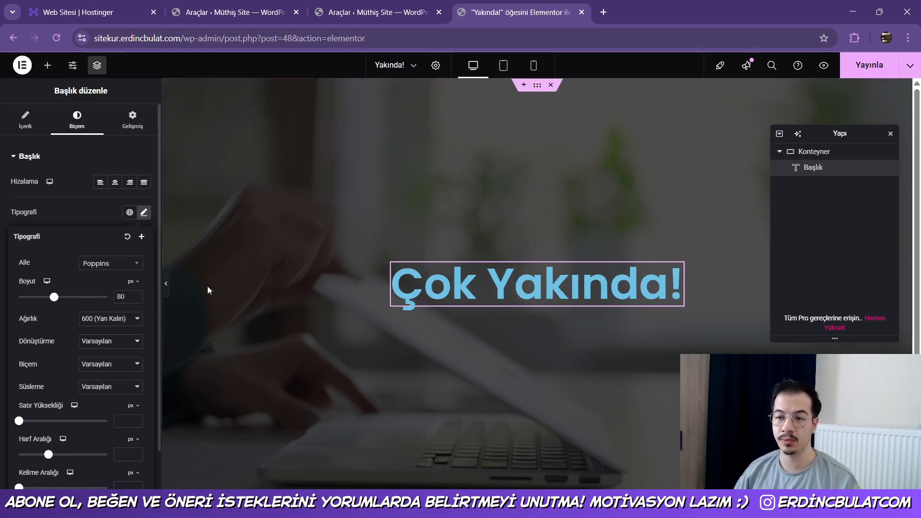
click(144, 212)
click(143, 334)
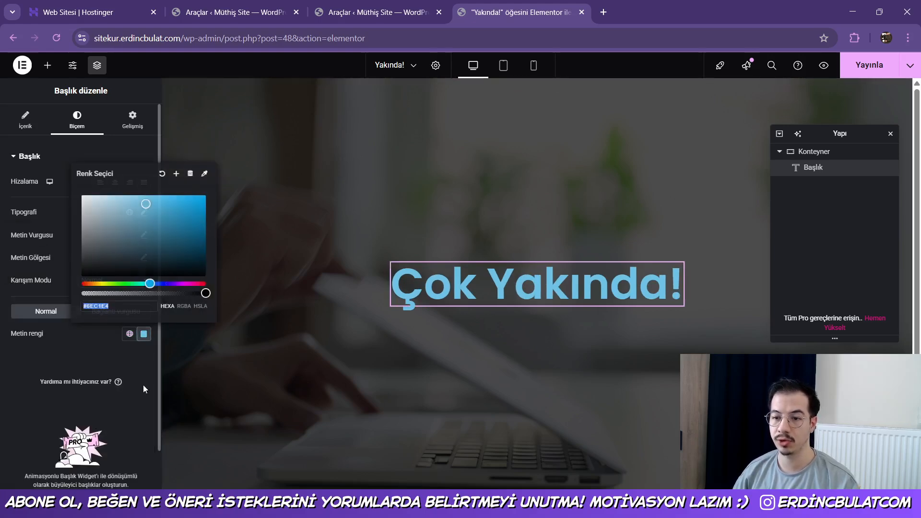
drag(120, 216, 26, 172)
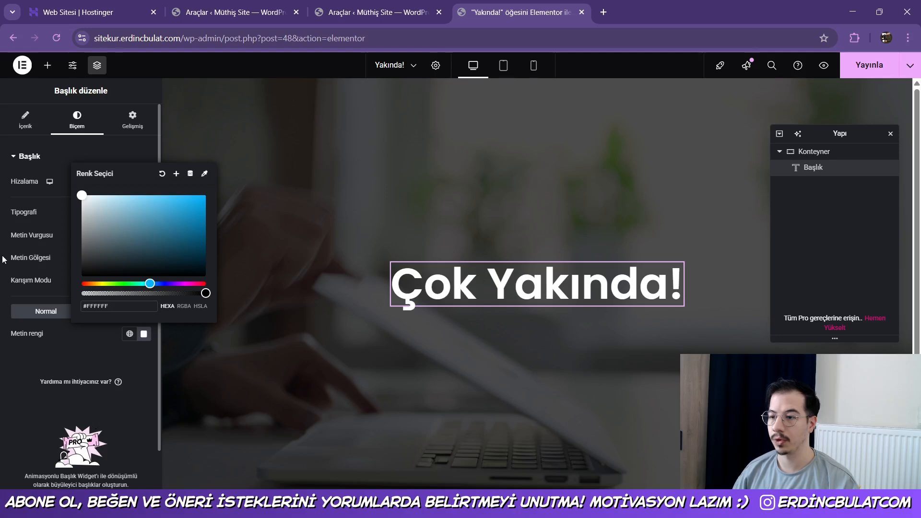
click(2, 241)
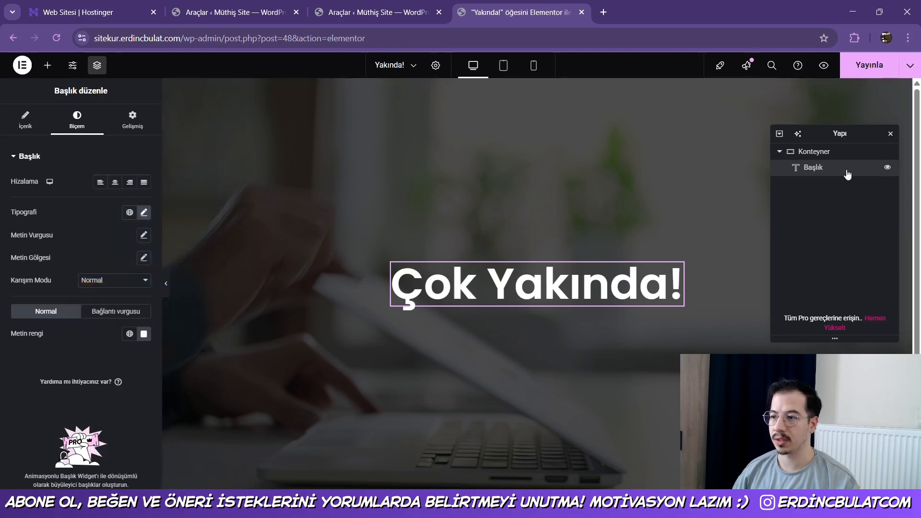
- Add a Metin düzeltici widget and a Düğme widget below the heading in the container
click(47, 65)
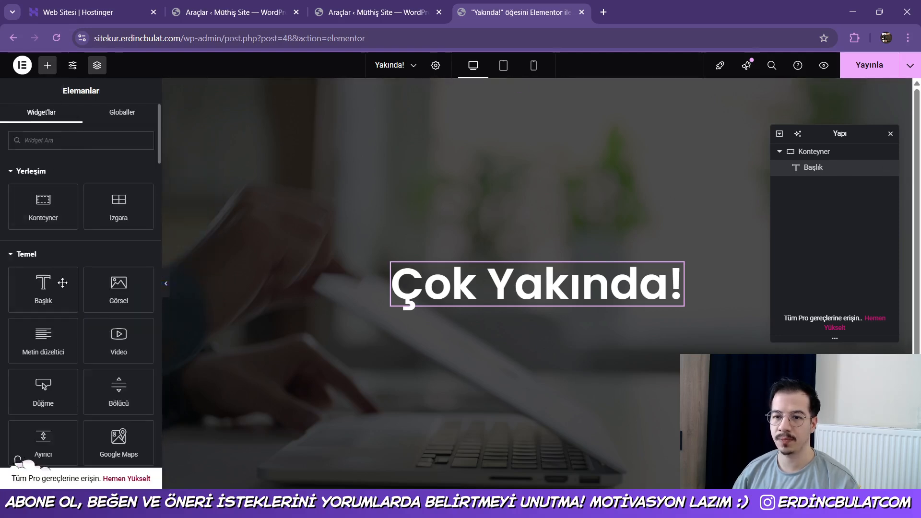
click(43, 341)
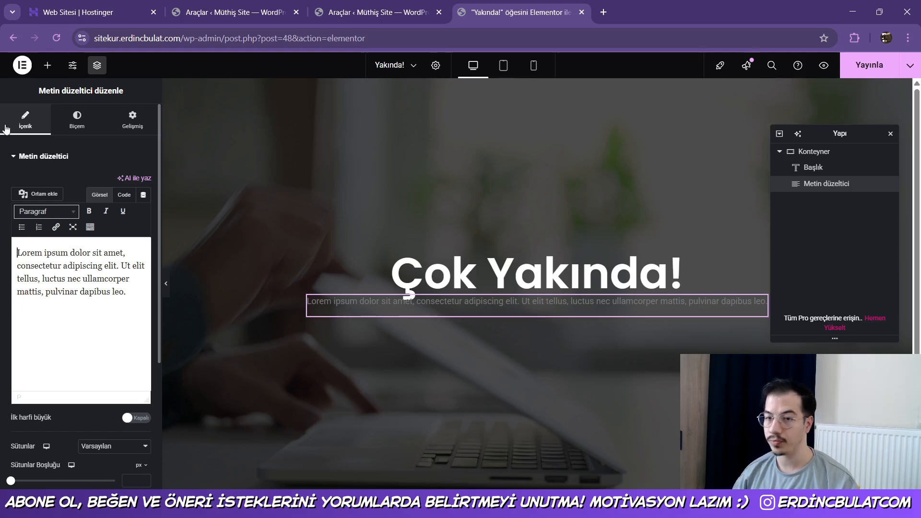
click(47, 65)
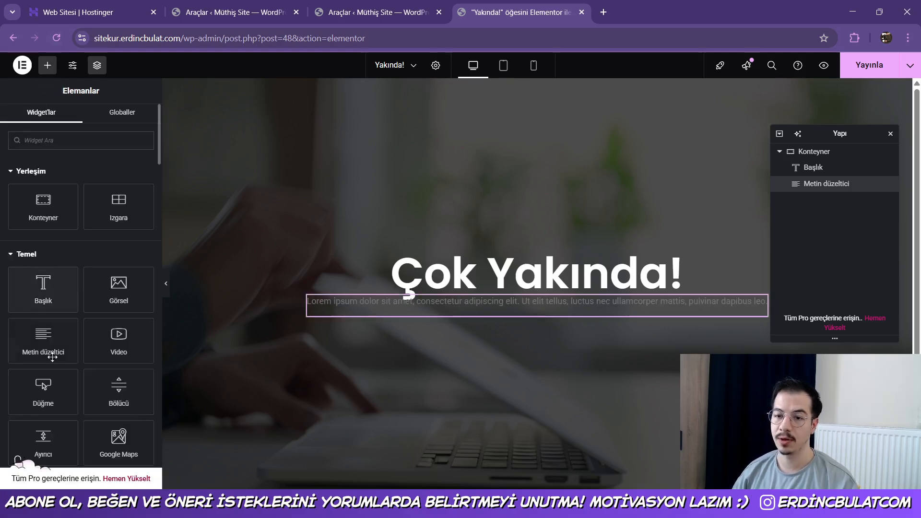
click(43, 389)
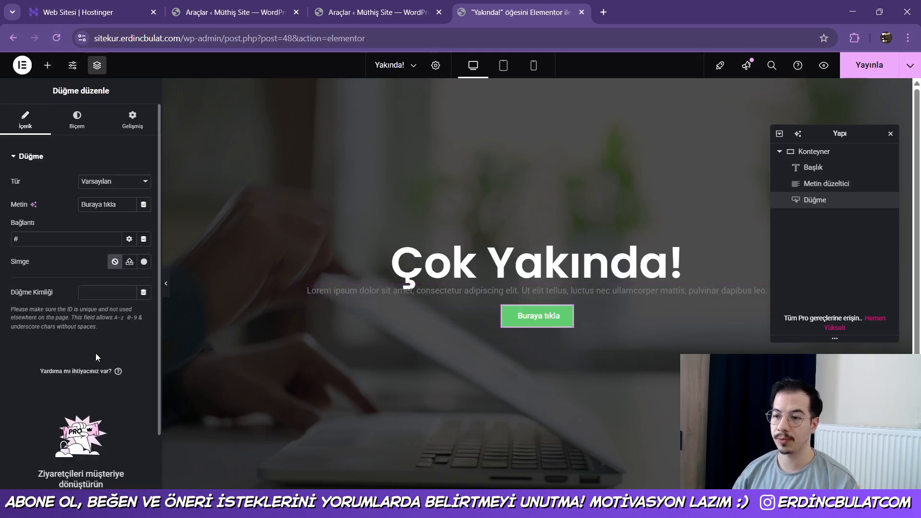
- Set the container's column and row gaps to 20 px
click(813, 167)
click(813, 151)
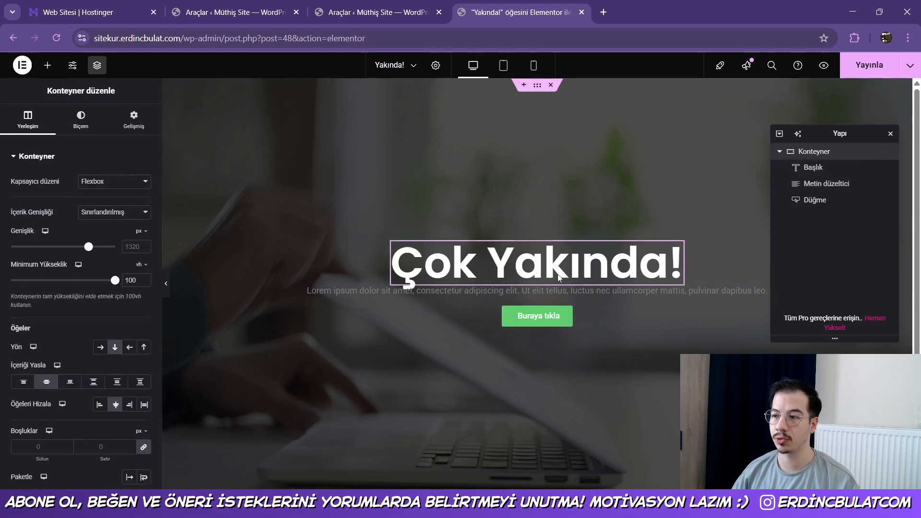
click(98, 447)
text(20)
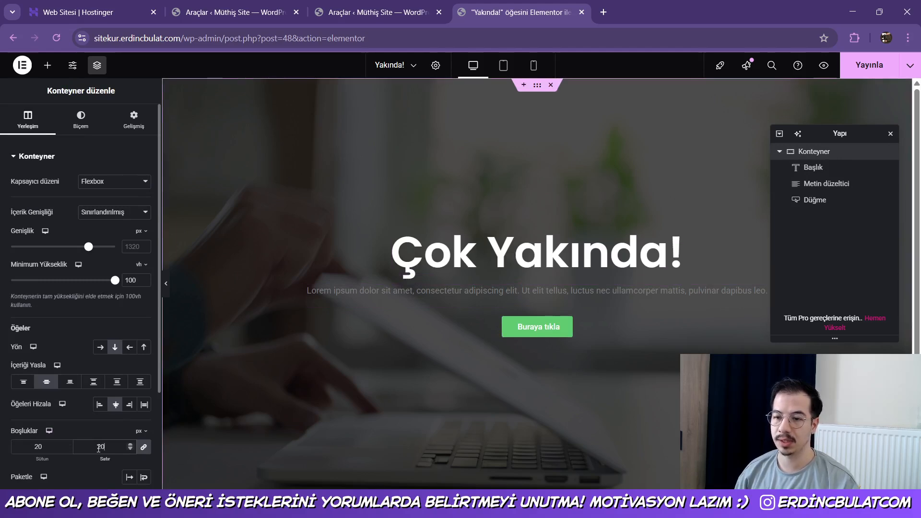
- Set the text color of the paragraph below the heading to light gray #E5E5E5
click(554, 287)
click(77, 119)
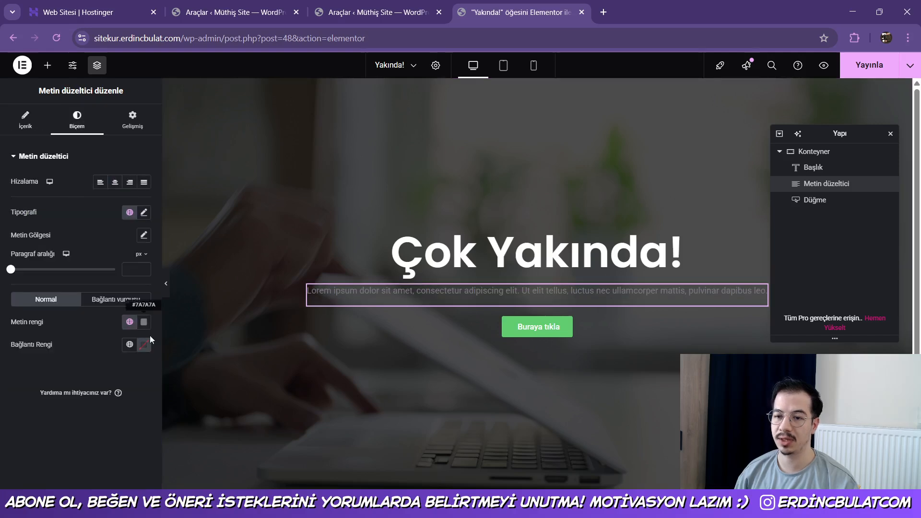
click(145, 327)
drag(93, 228, 70, 192)
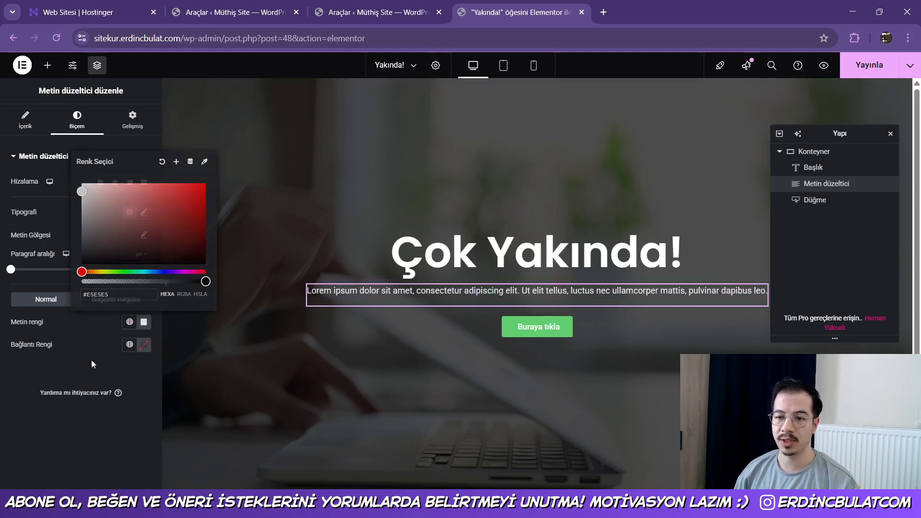
- Replace the paragraph's placeholder text with "Web sitemiz bakım aşamasındadır. Çok yakında hizmetinizde olacağız!"
click(26, 120)
drag(17, 252, 101, 320)
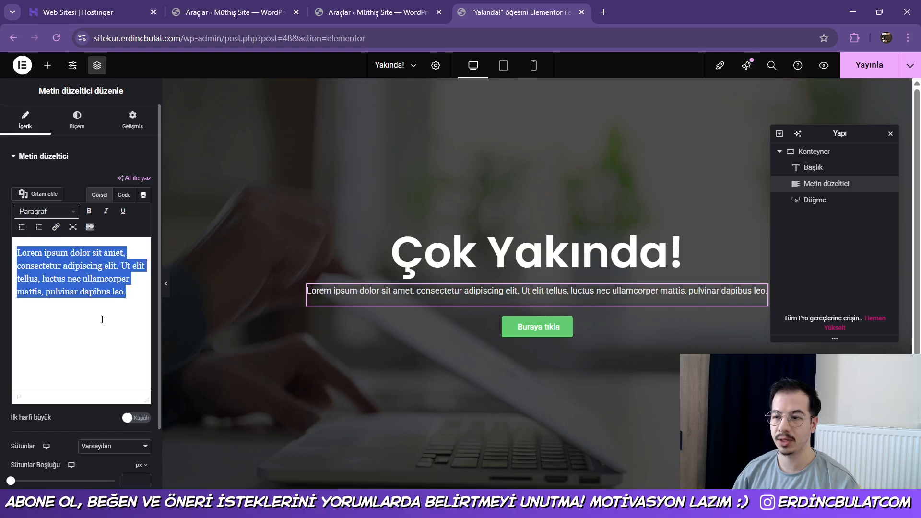
text(Mer)
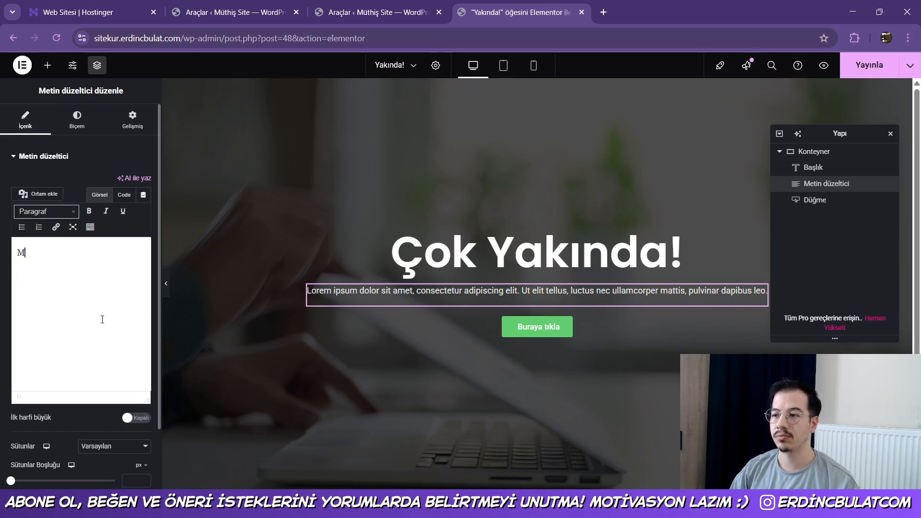
key(BackSpace)
key(BackSpace)
key(BackSpace)
text(we)
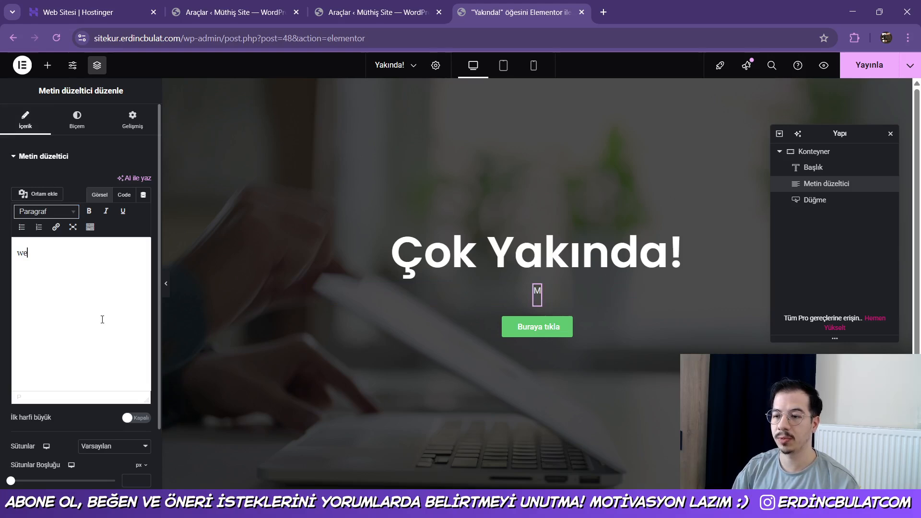
key(BackSpace)
key(BackSpace)
text(W)
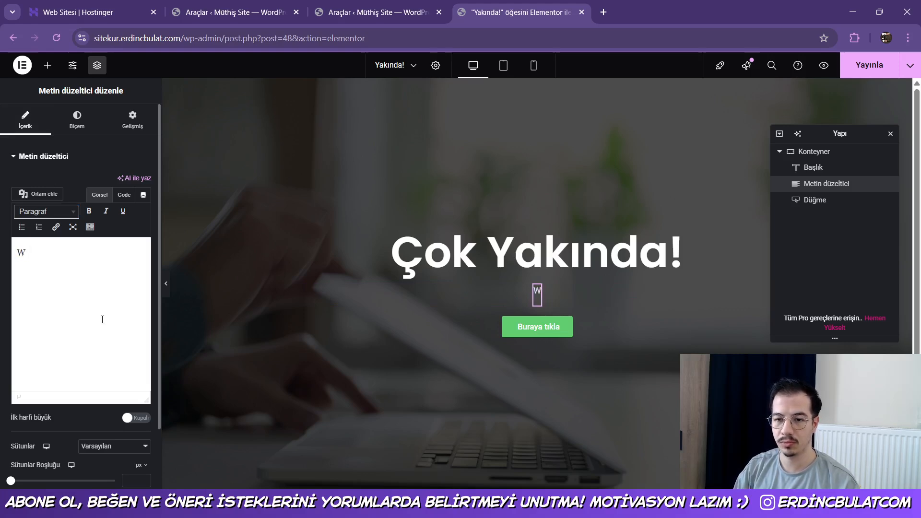
text(eb sitemiz ba)
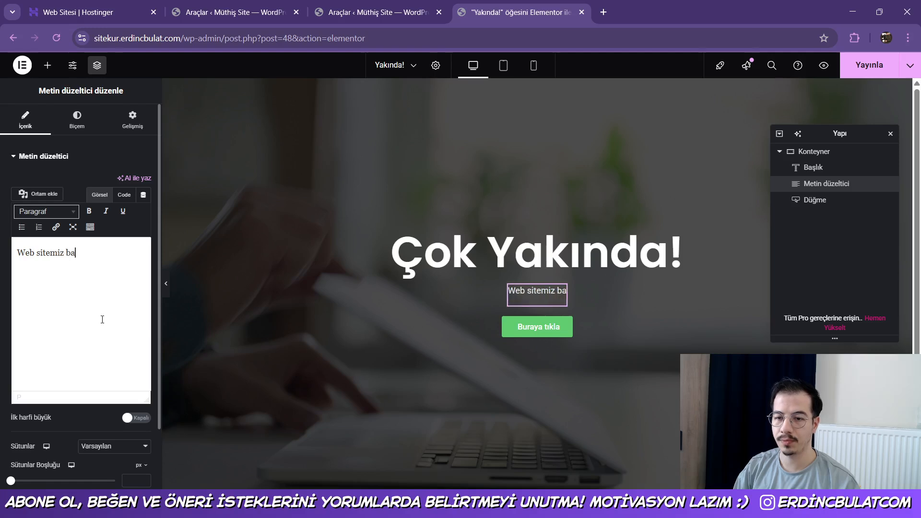
text(kım aşamasında)
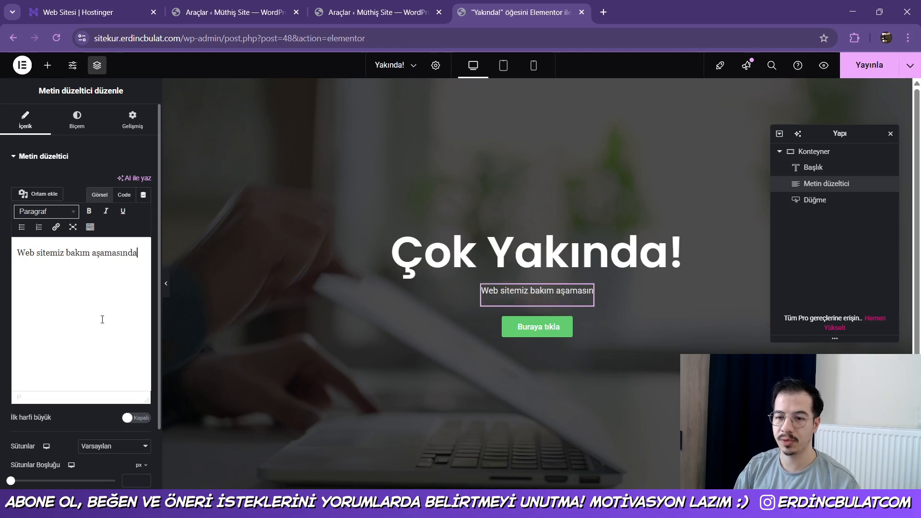
text(dır. )
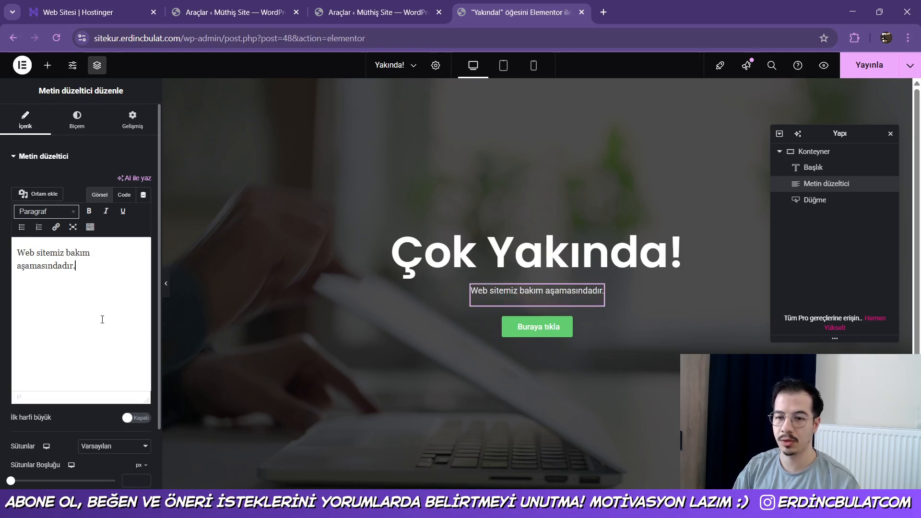
text(Çok yak)
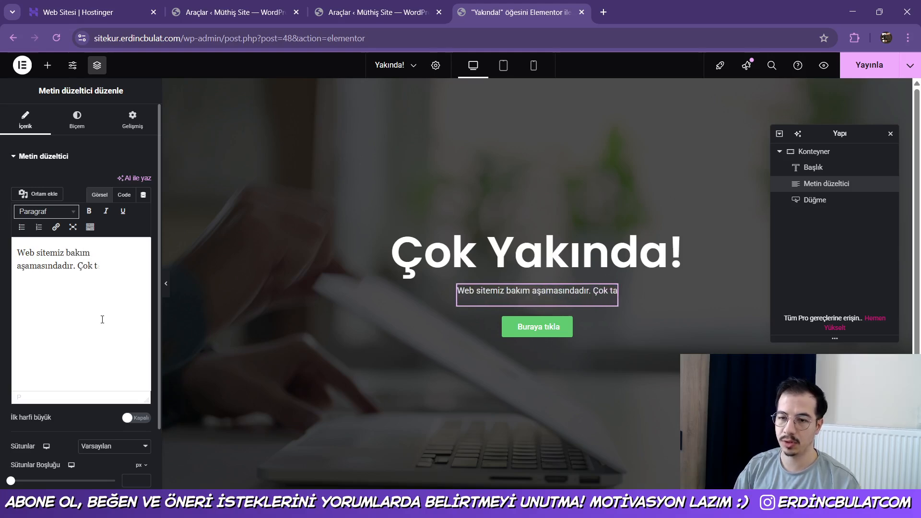
text(ında hi)
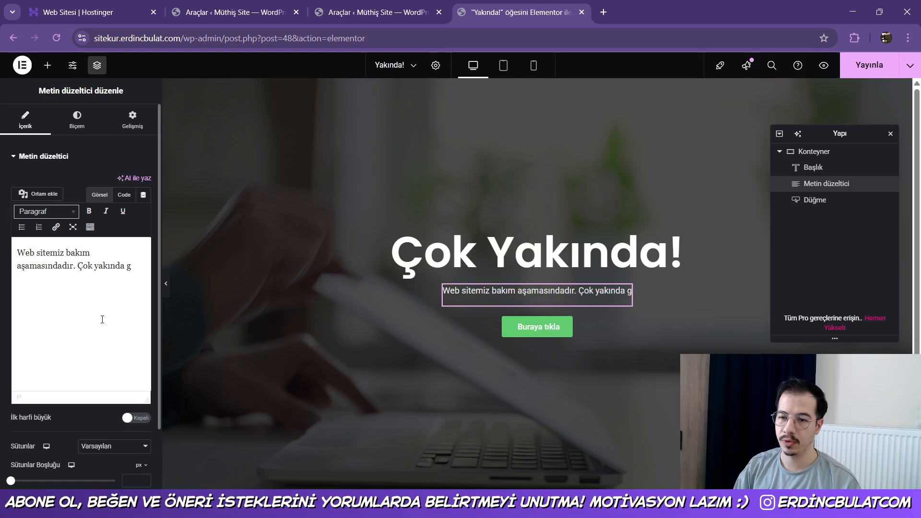
text(zmetin)
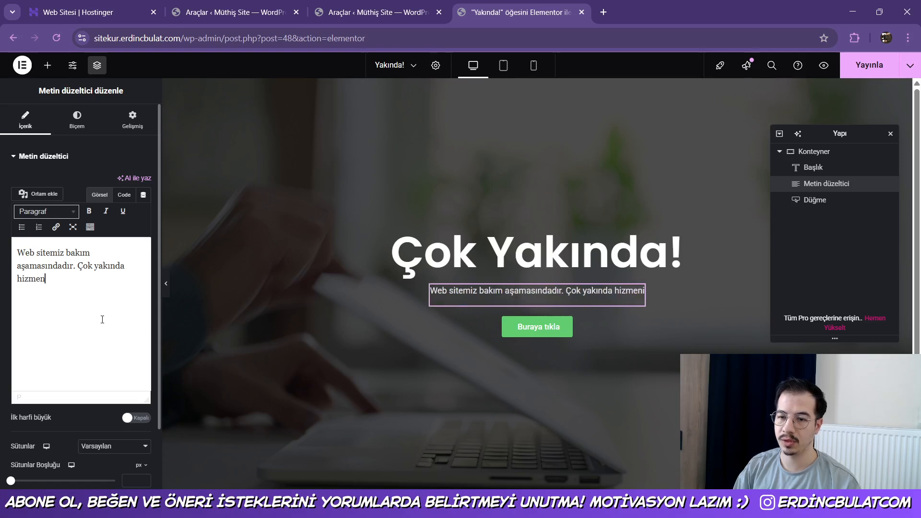
text(izde olac)
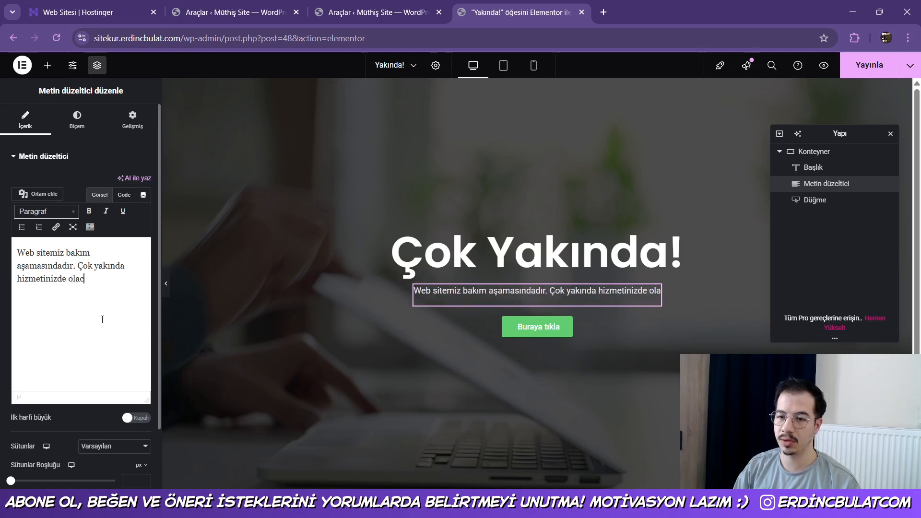
text(ağız)
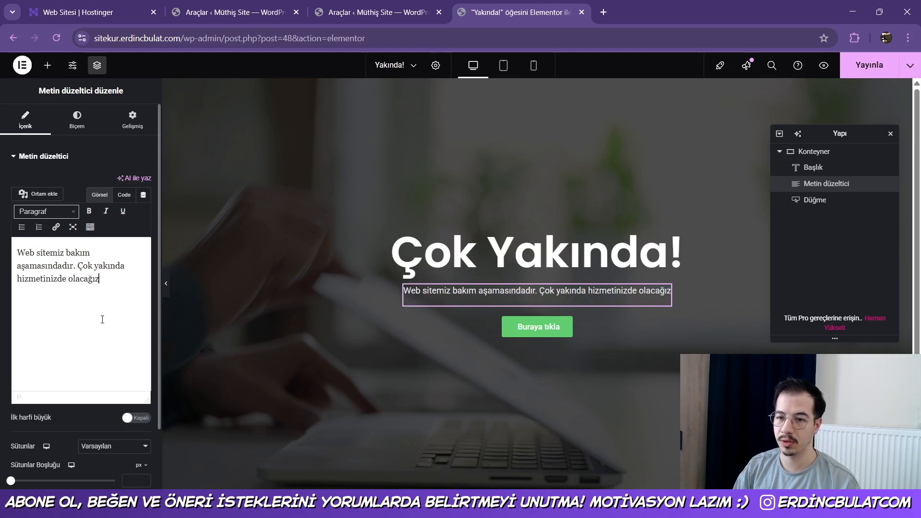
text(!)
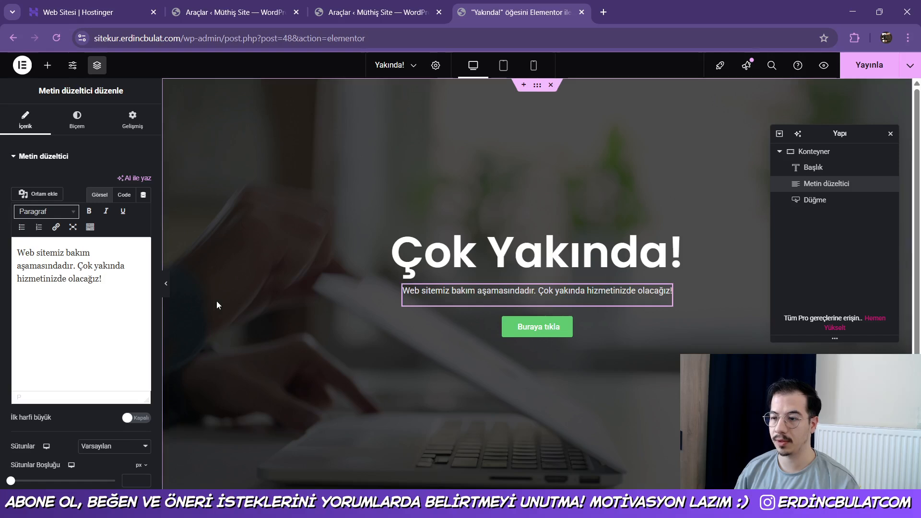
- Clear the button's label and delete the Düğme widget from the container
click(564, 325)
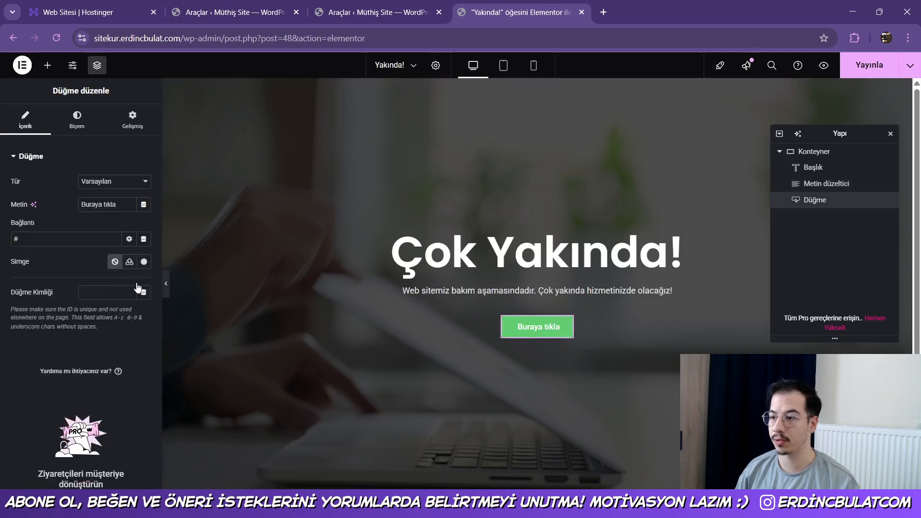
triple_click(118, 198)
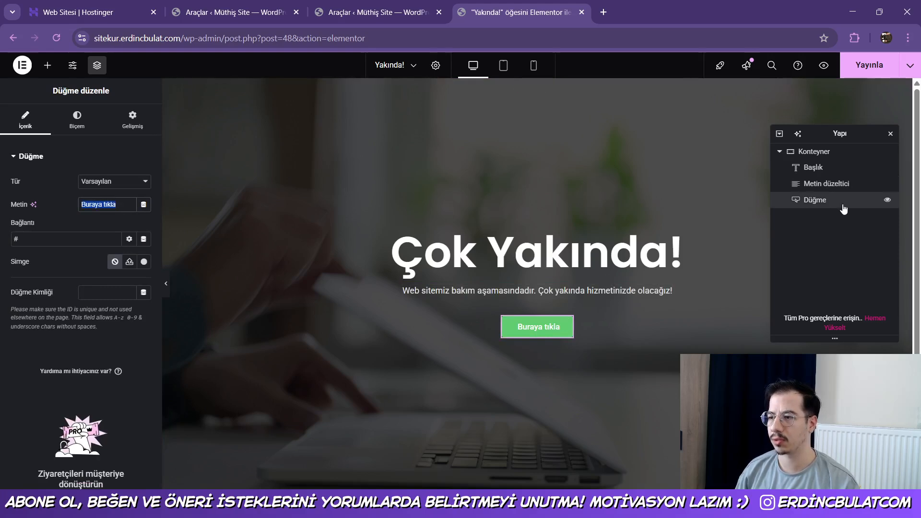
key(BackSpace)
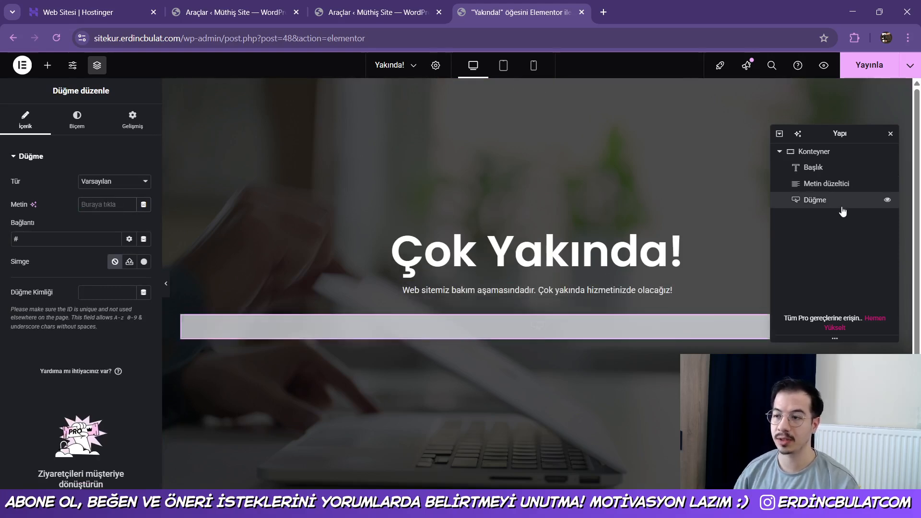
right_click(847, 208)
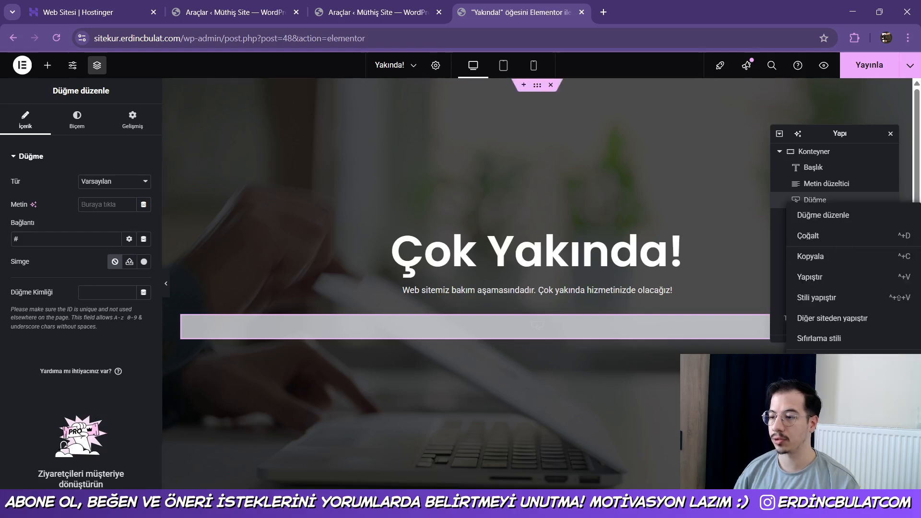
click(823, 336)
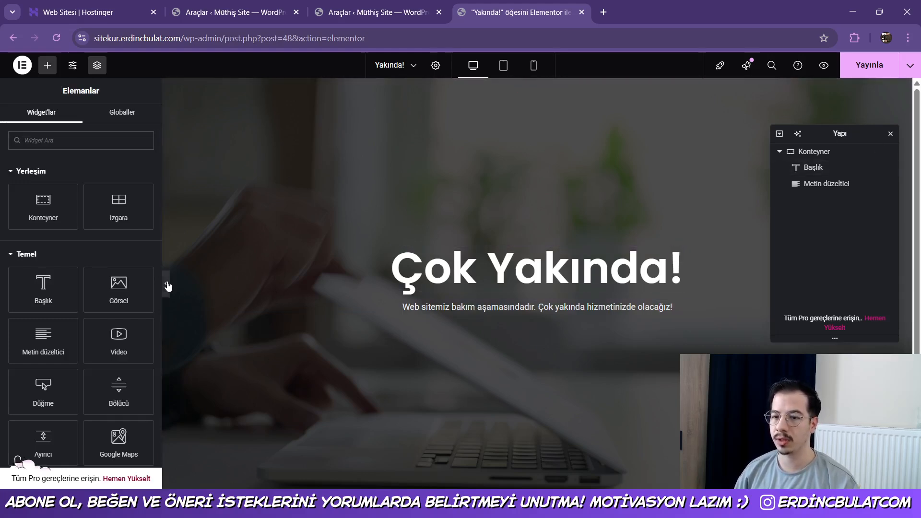
- Set the heading's typography size to 60 px for the mobile view
click(503, 65)
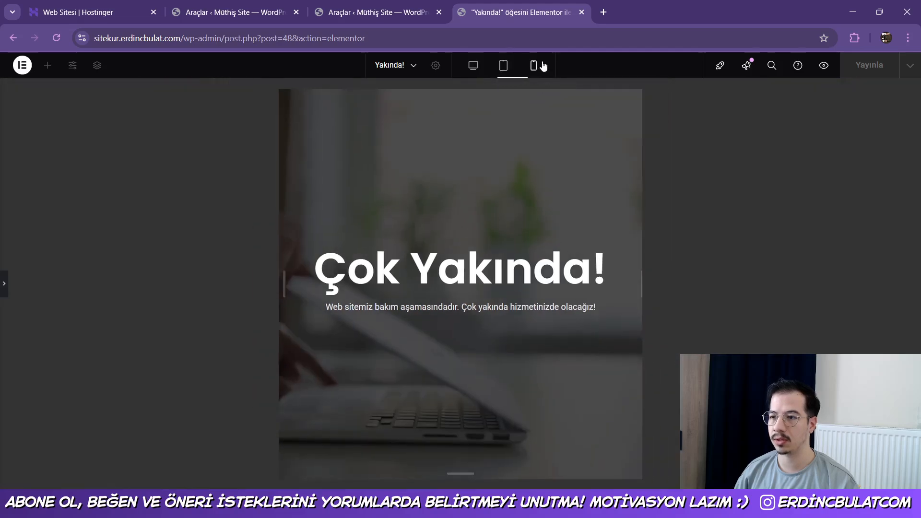
click(536, 66)
click(4, 283)
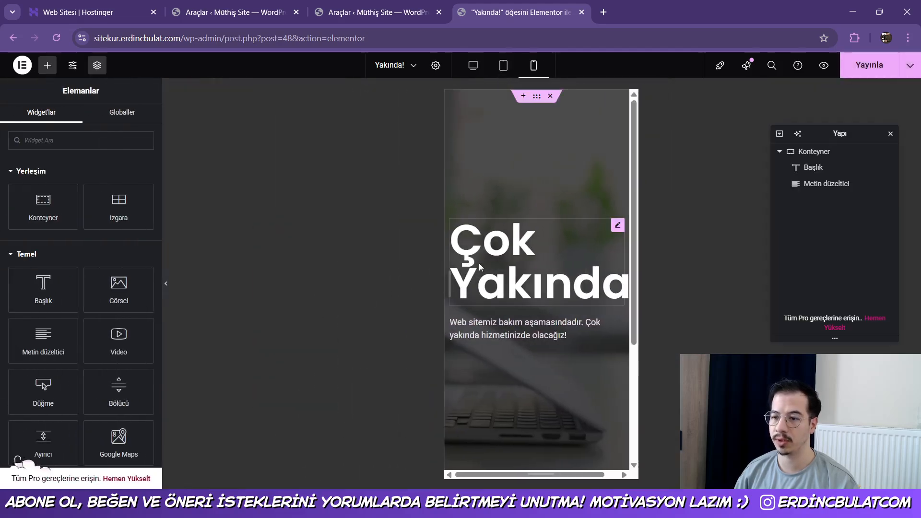
click(481, 265)
click(144, 212)
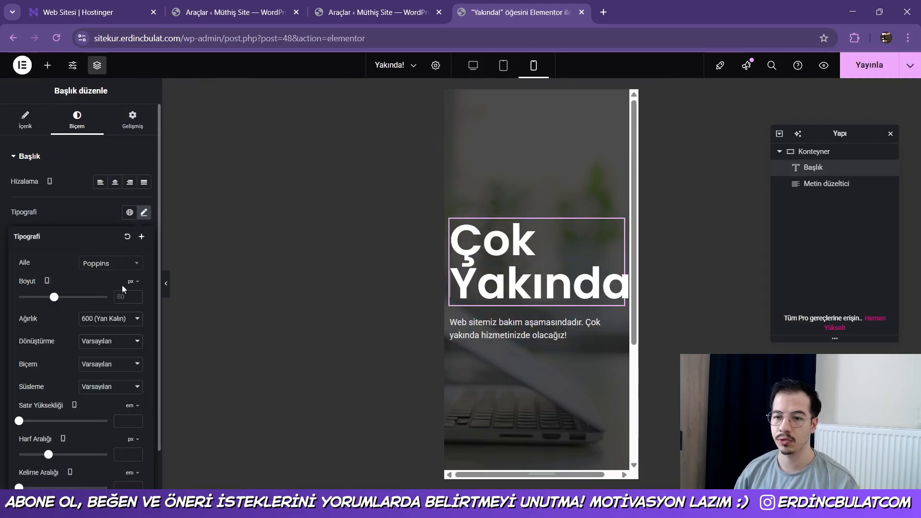
text(60)
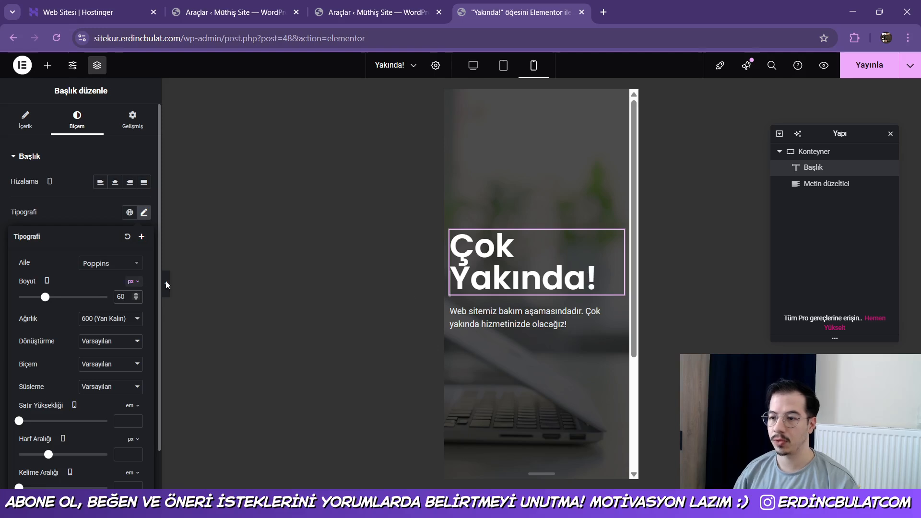
- Set the container's desktop padding to 1 em on all sides and preview the page in tablet and mobile views
click(829, 153)
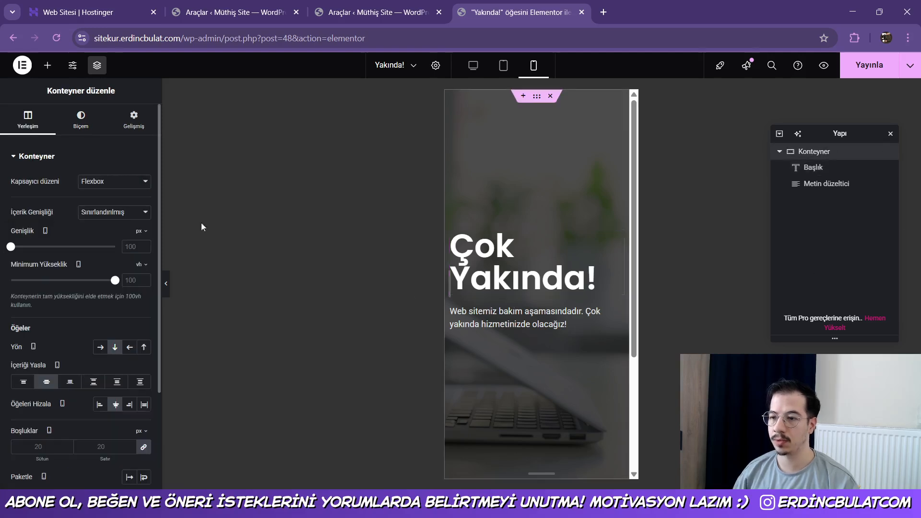
click(473, 65)
click(139, 122)
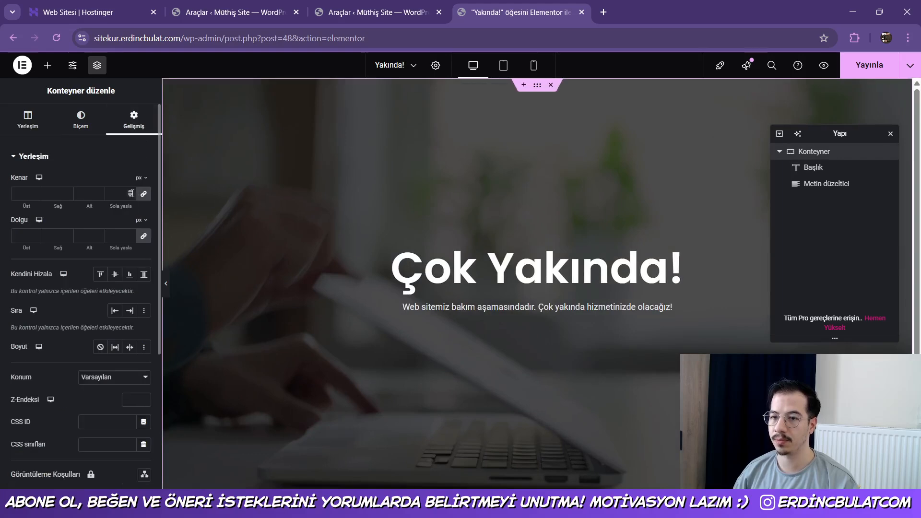
click(143, 221)
click(143, 235)
click(120, 236)
text(1)
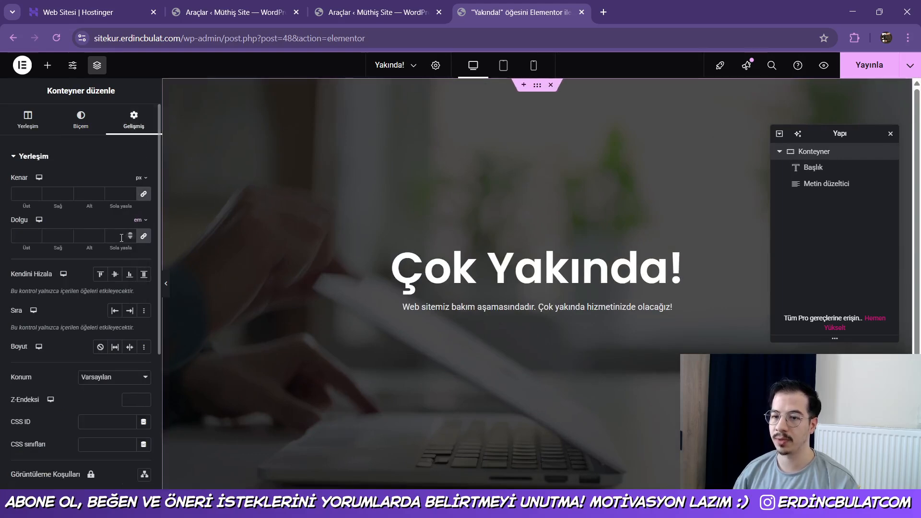
click(505, 66)
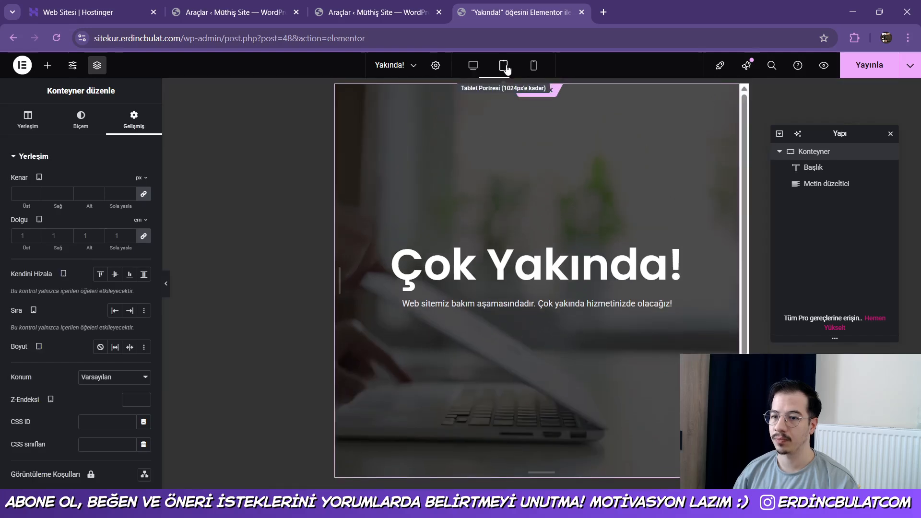
click(532, 66)
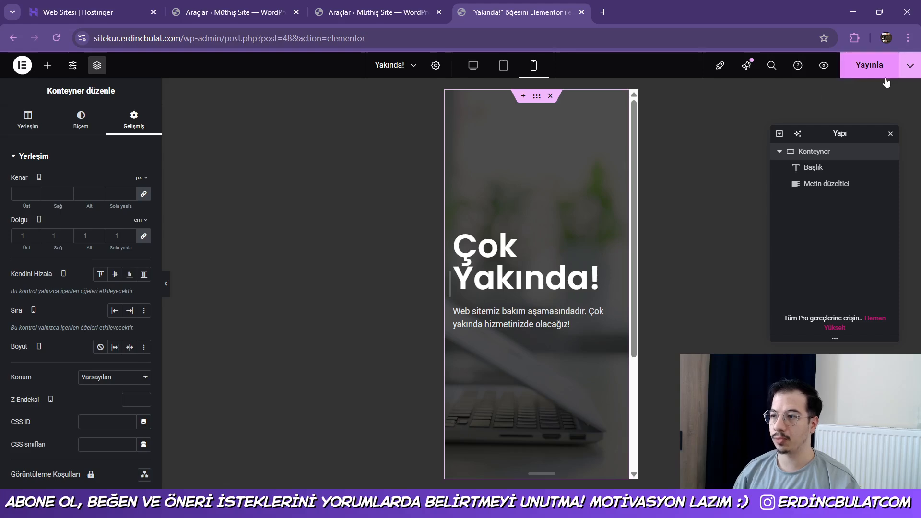
- Publish the Yakında! template and return to a refreshed Bakım Modu settings page
click(871, 68)
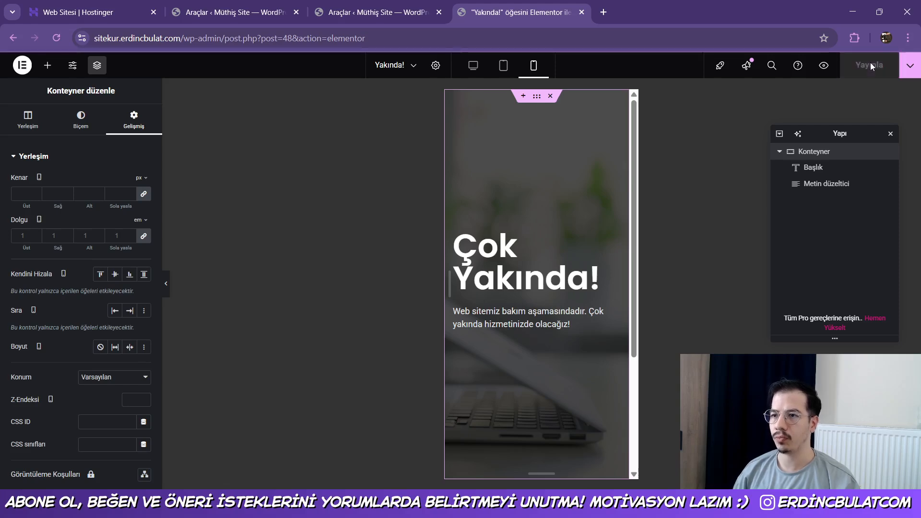
click(582, 13)
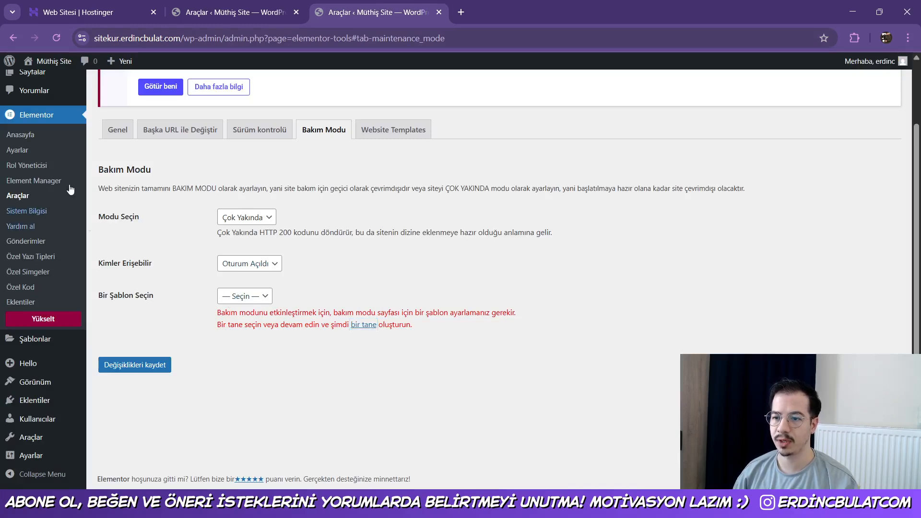
click(56, 38)
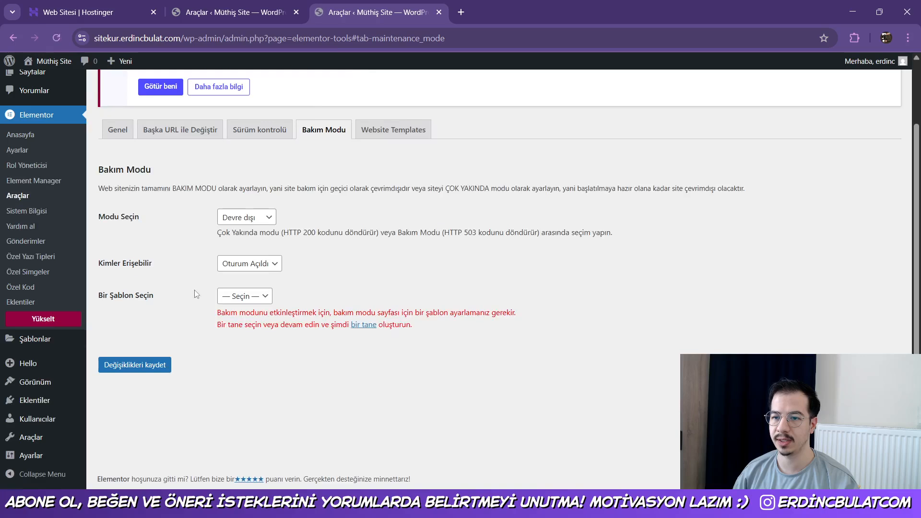
- Set the maintenance mode to Çok Yakında with the Yakında! template and save the changes
click(244, 218)
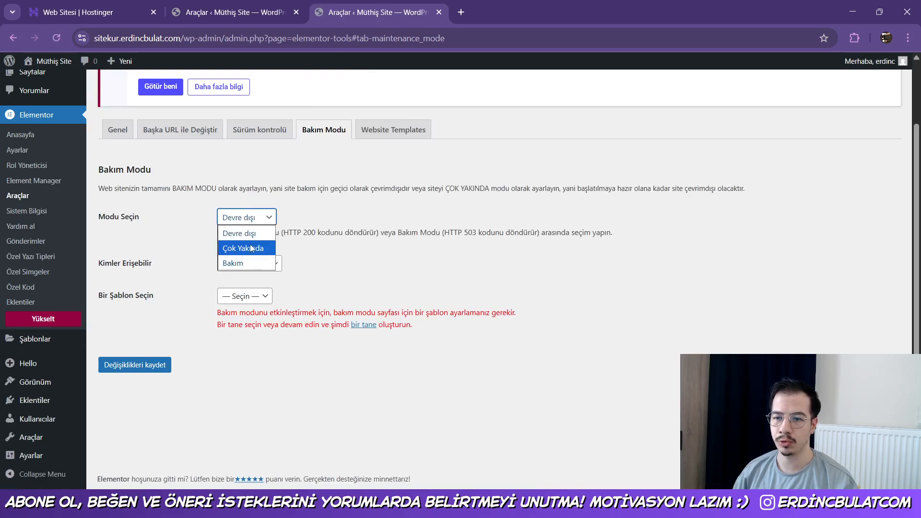
click(250, 247)
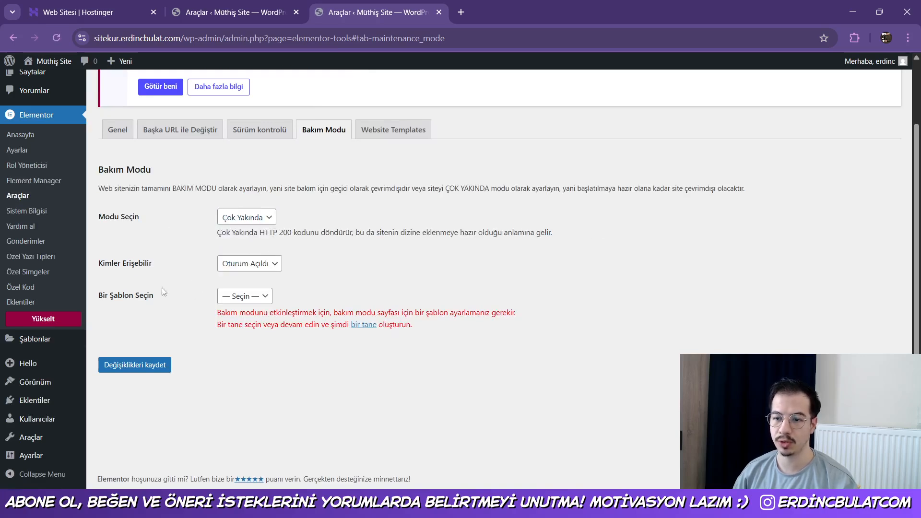
click(264, 294)
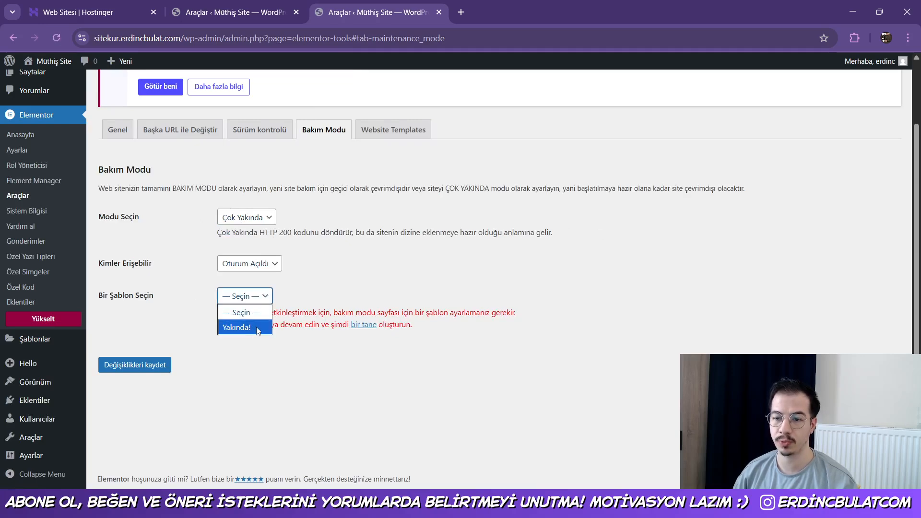
click(236, 327)
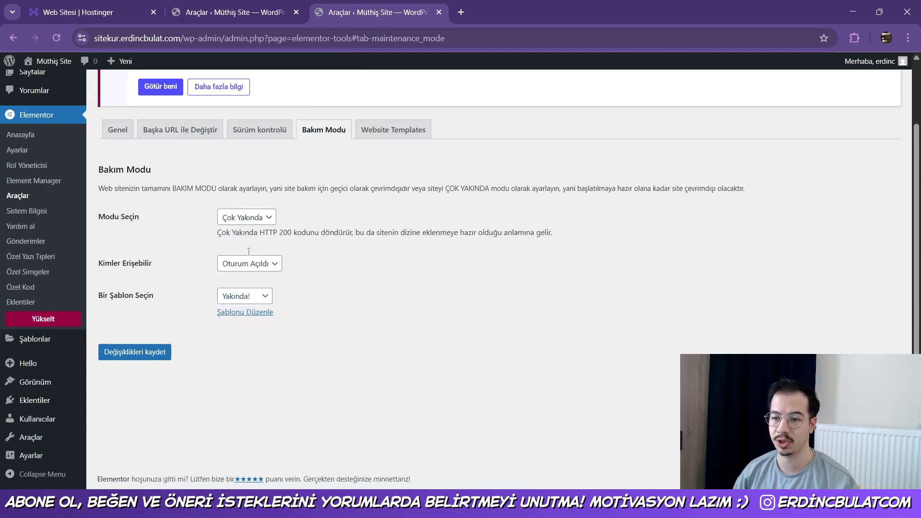
click(155, 352)
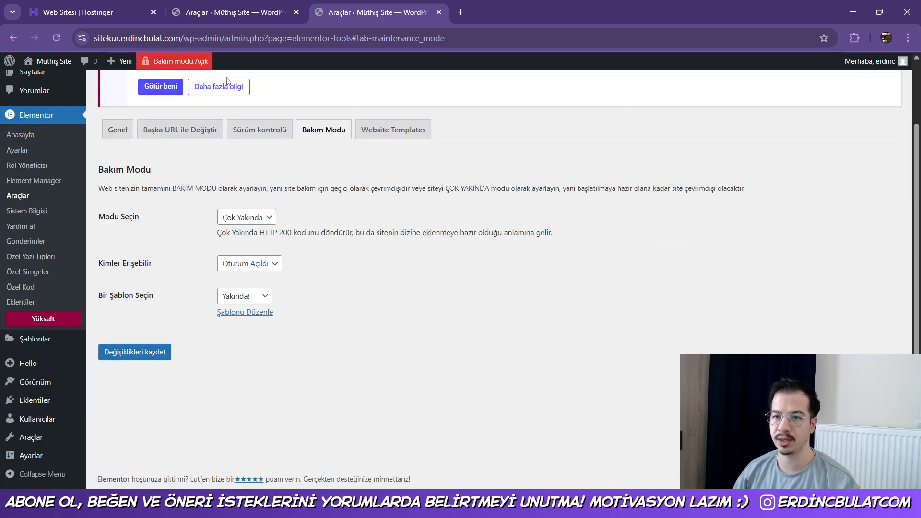
- Open the site's front page in a new tab and copy its address
mouse_move(197, 70)
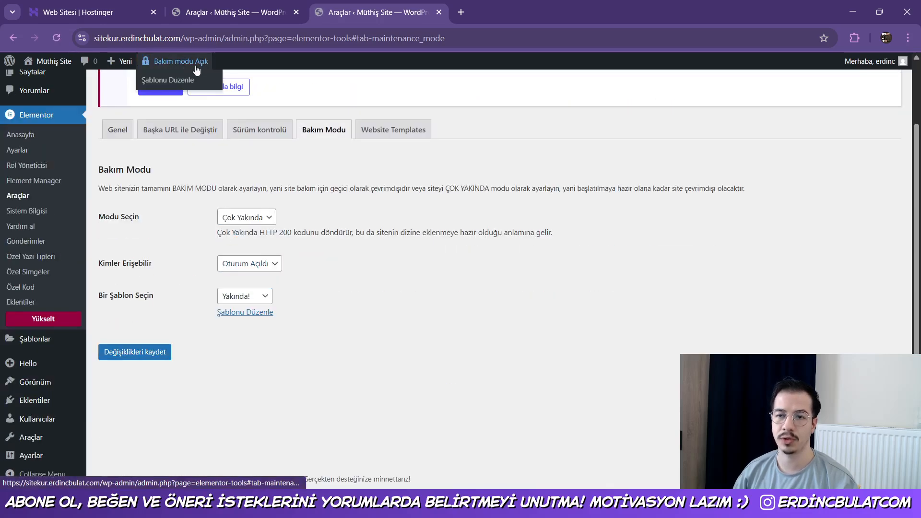
middle_click(56, 59)
click(512, 7)
click(487, 41)
key(ctrl+c)
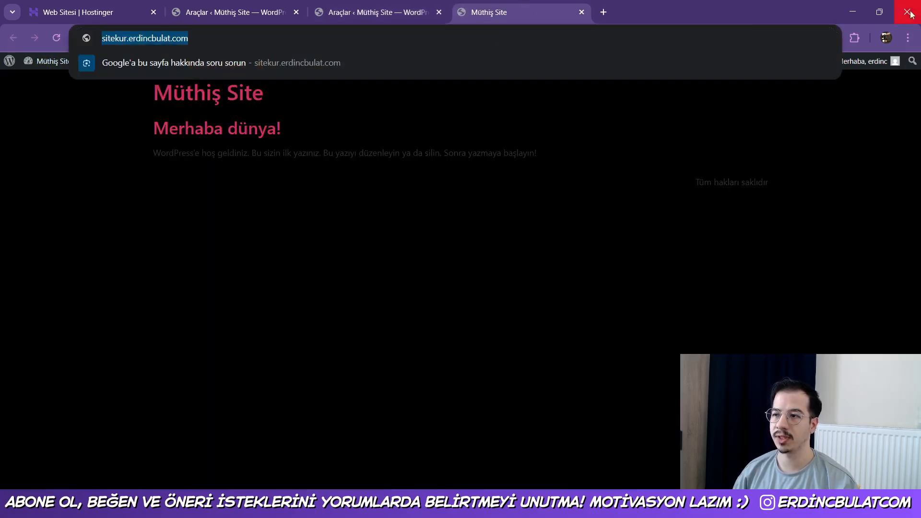
- View the copied site address as a logged-out visitor in an incognito window, and close that window
click(908, 38)
click(776, 98)
key(ctrl+v)
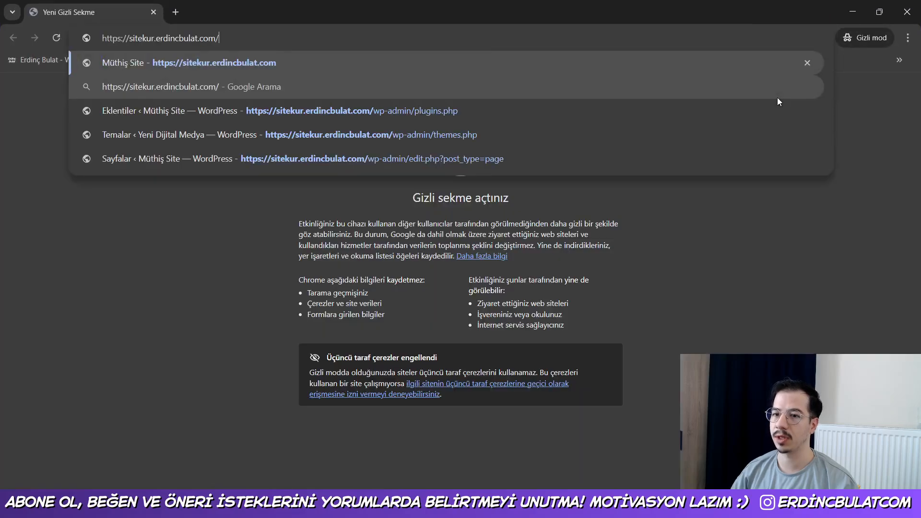
key(Return)
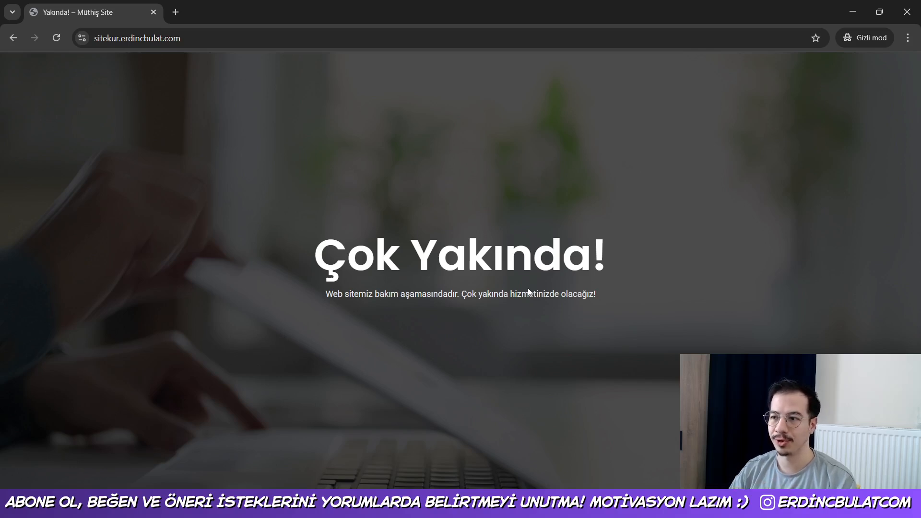
click(907, 11)
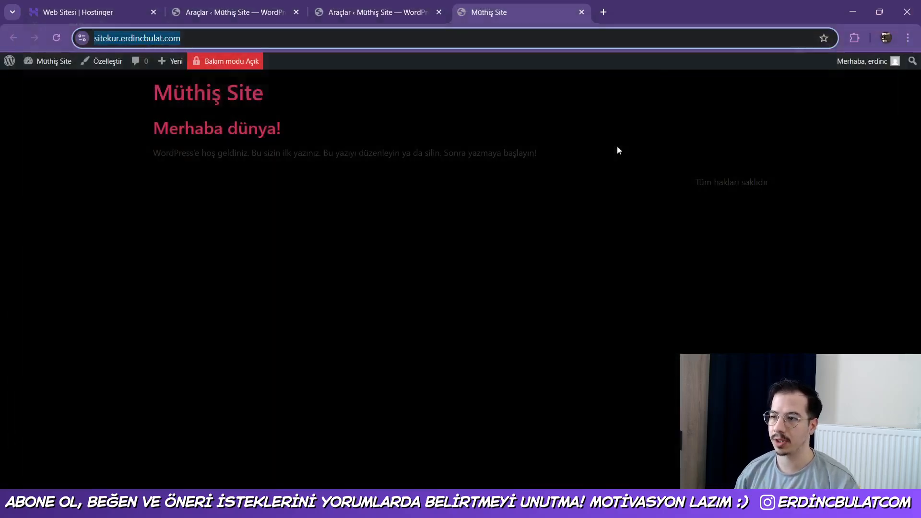
- Return to the Bakım Modu settings and look through the available mode options without changing the selection
click(349, 6)
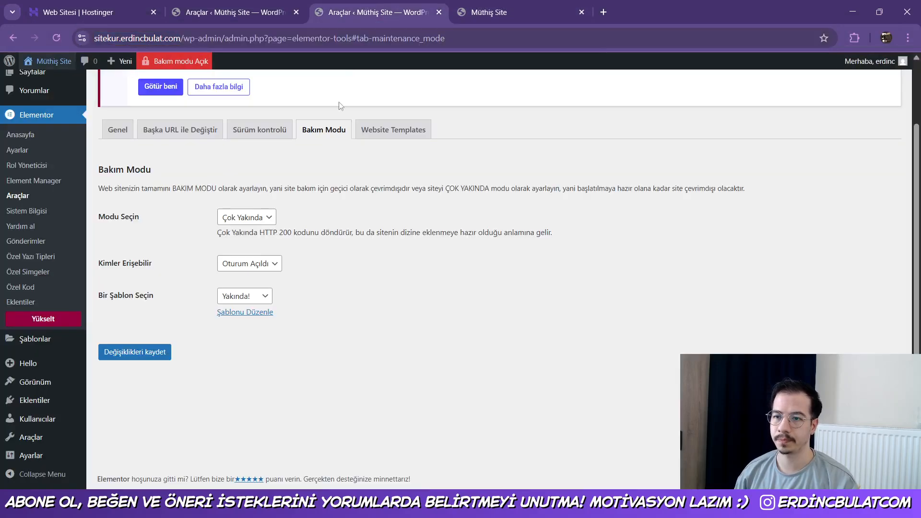
click(259, 220)
click(324, 213)
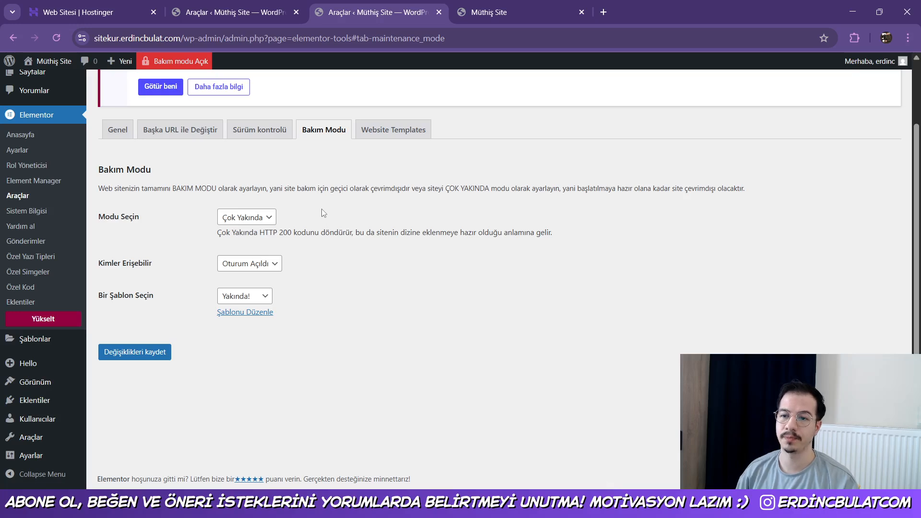